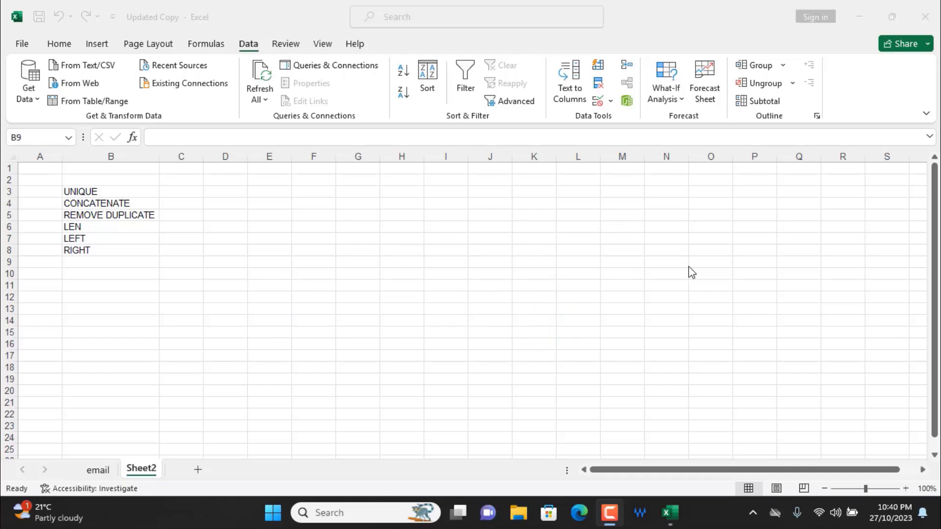
{"action": "left_click", "coordinate": [141, 468]}
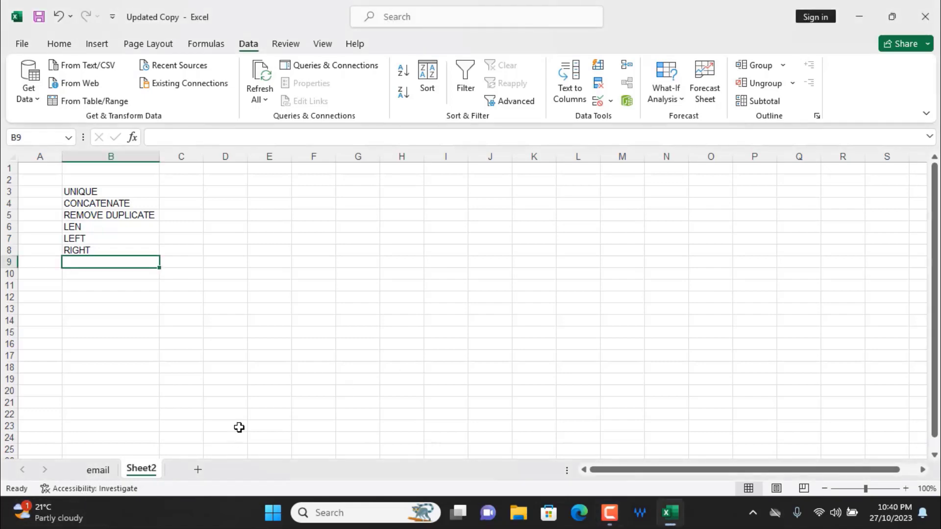
{"action": "left_click", "coordinate": [98, 470]}
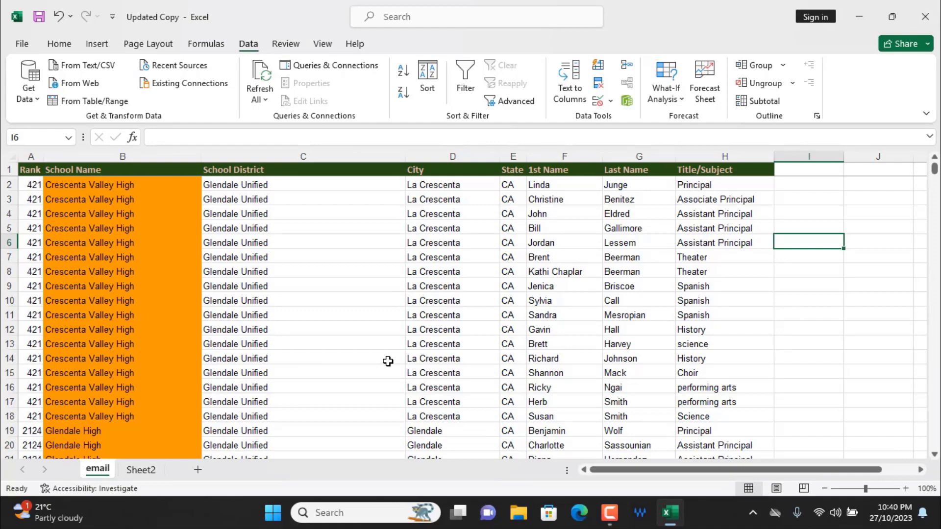
{"action": "scroll", "coordinate": [260, 301], "scroll_direction": "down", "scroll_amount": 16}
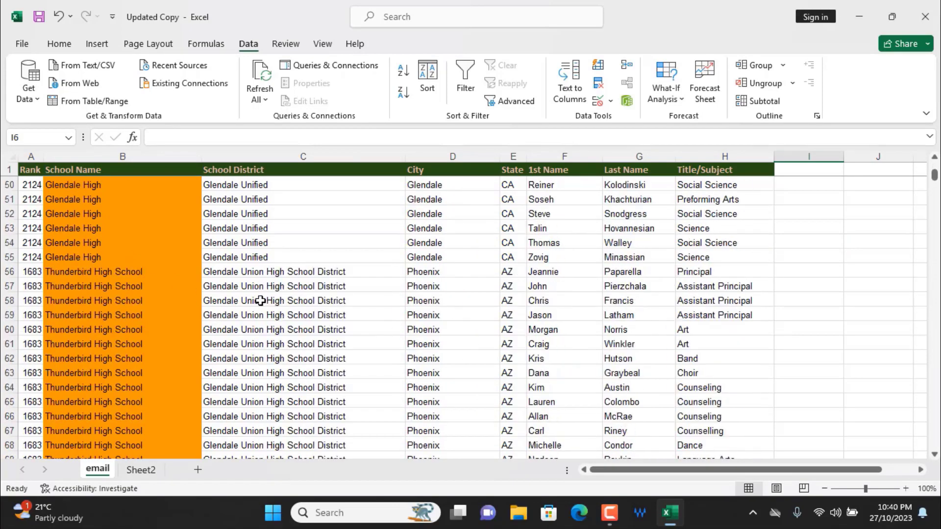
{"action": "scroll", "coordinate": [260, 301], "scroll_direction": "down", "scroll_amount": 4}
{"action": "scroll", "coordinate": [186, 313], "scroll_direction": "up", "scroll_amount": 20}
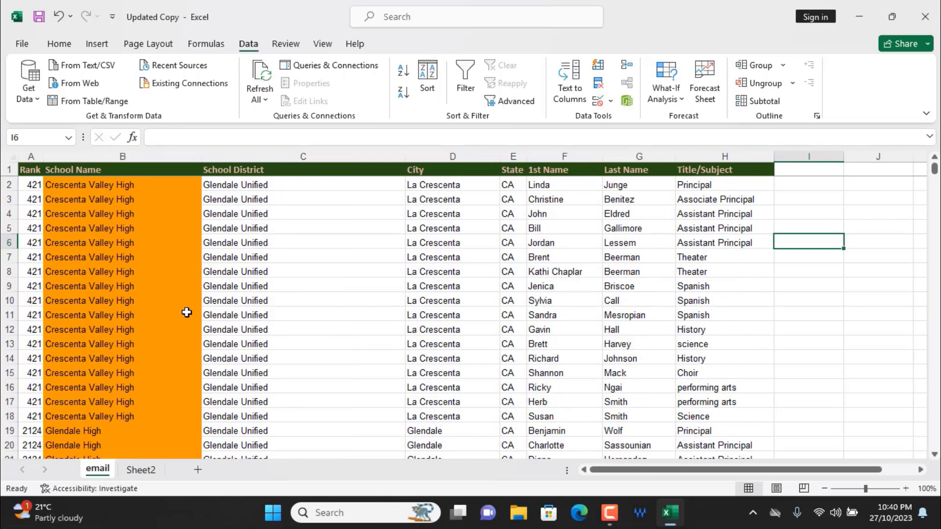
{"action": "left_click", "coordinate": [106, 153]}
{"action": "left_click", "coordinate": [251, 156]}
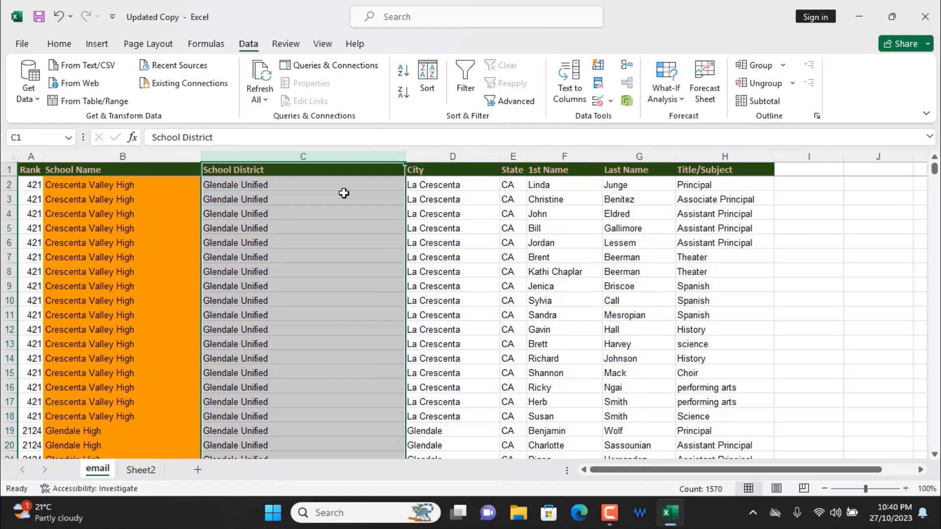
{"action": "scroll", "coordinate": [344, 193], "scroll_direction": "down", "scroll_amount": 8}
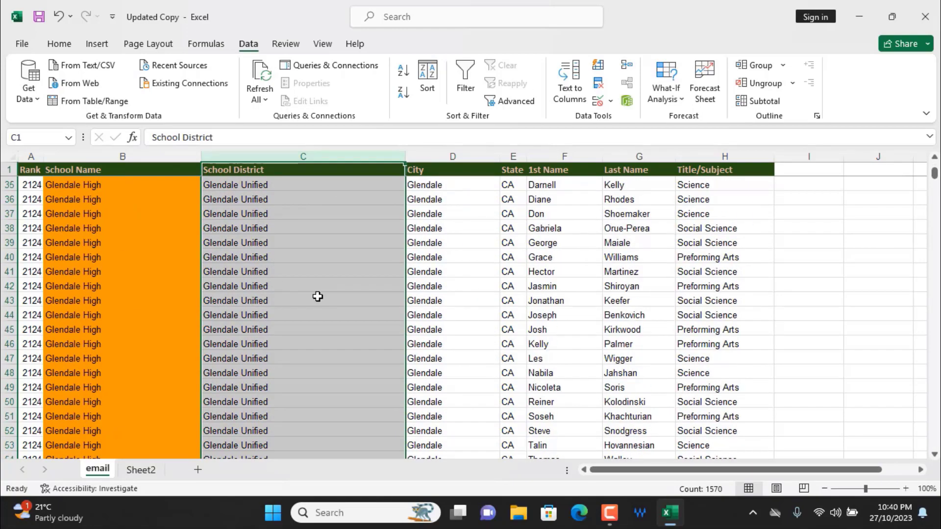
{"action": "scroll", "coordinate": [382, 285], "scroll_direction": "up", "scroll_amount": 8}
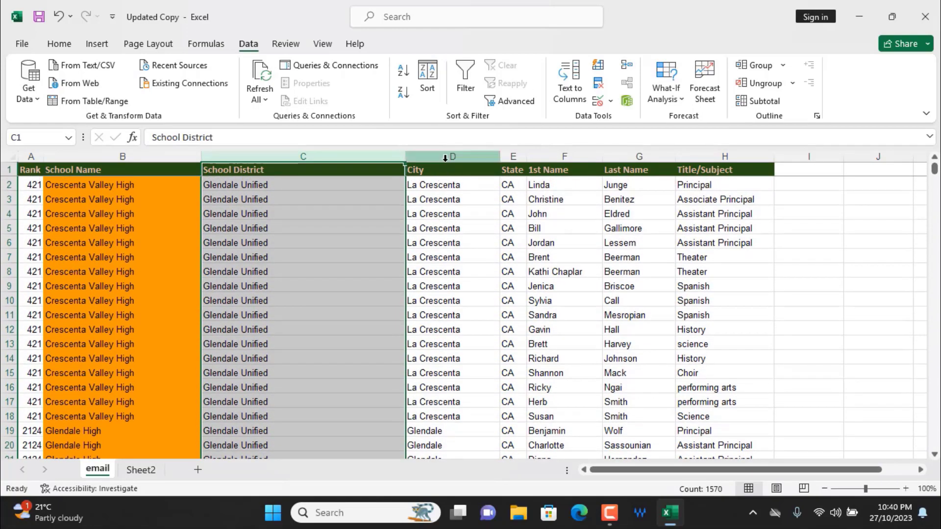
{"action": "left_click", "coordinate": [445, 161]}
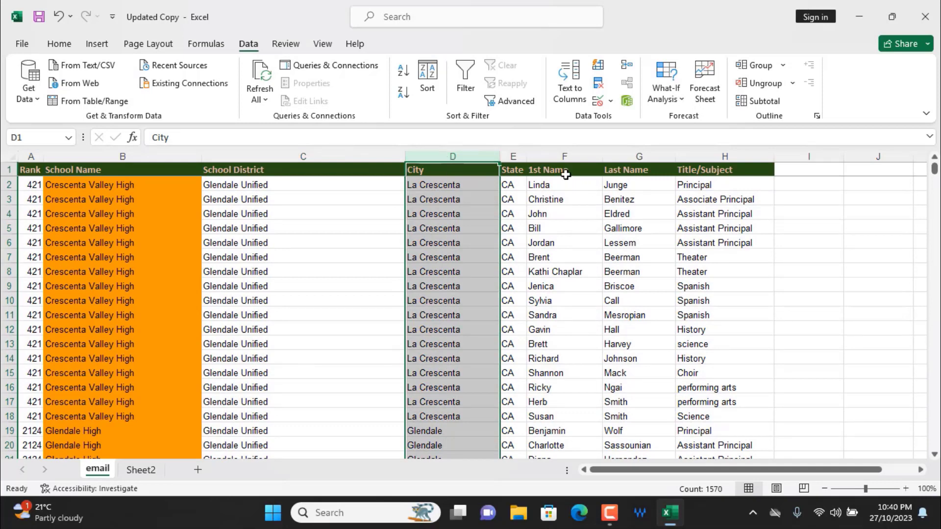
{"action": "left_click", "coordinate": [516, 159]}
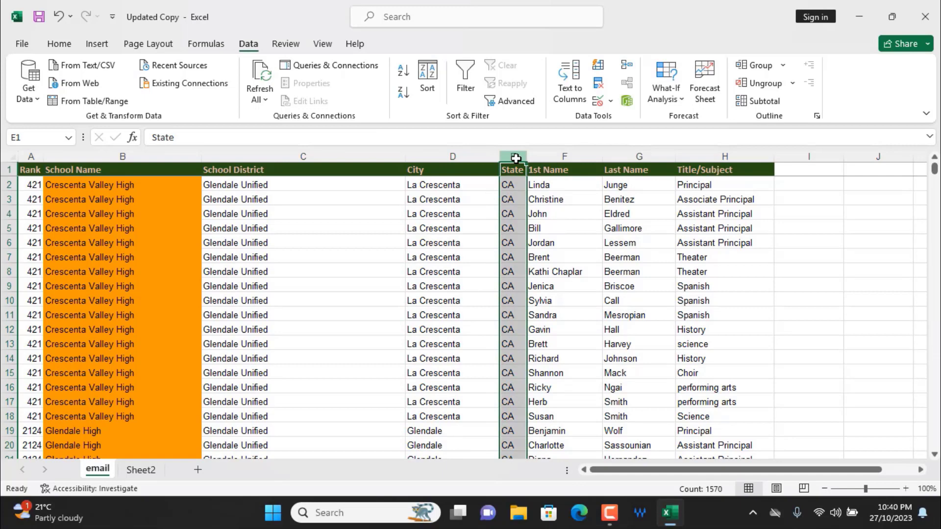
{"action": "left_click", "coordinate": [564, 158]}
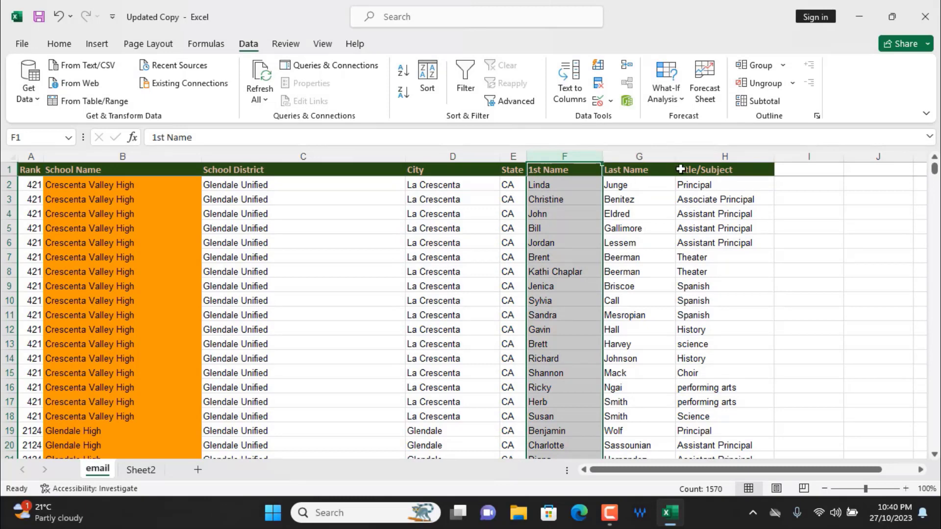
{"action": "left_click", "coordinate": [711, 160]}
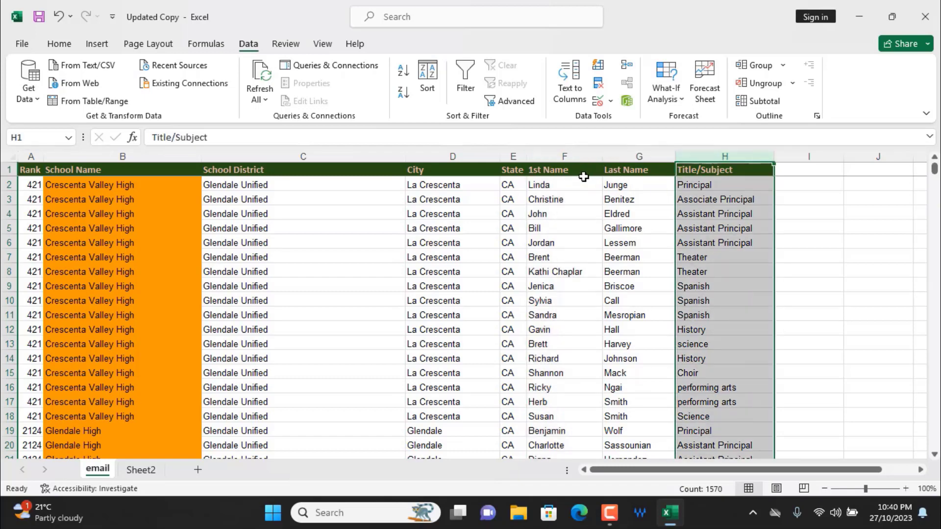
{"action": "left_click", "coordinate": [569, 185]}
{"action": "left_click", "coordinate": [700, 185]}
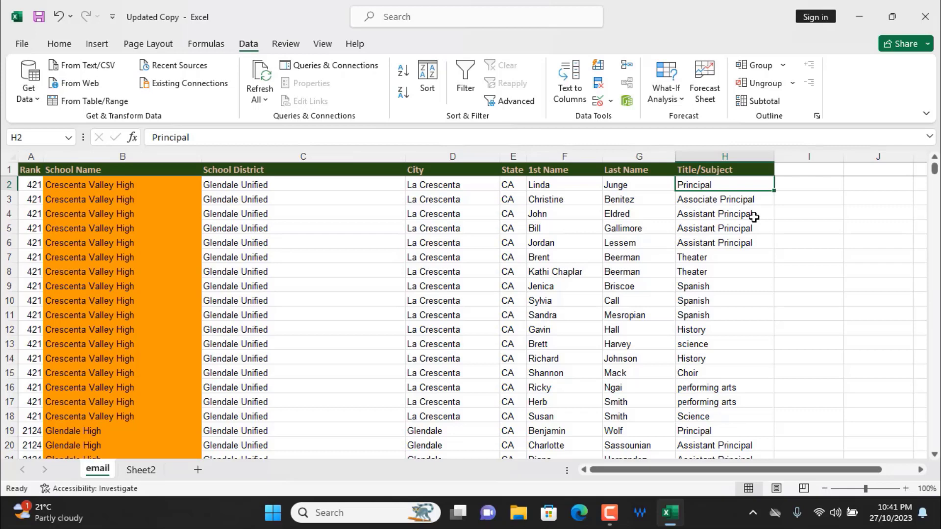
- Check the UNIQUE entry in Sheet2's function list, then go back to the email sheet
{"action": "left_click", "coordinate": [141, 470]}
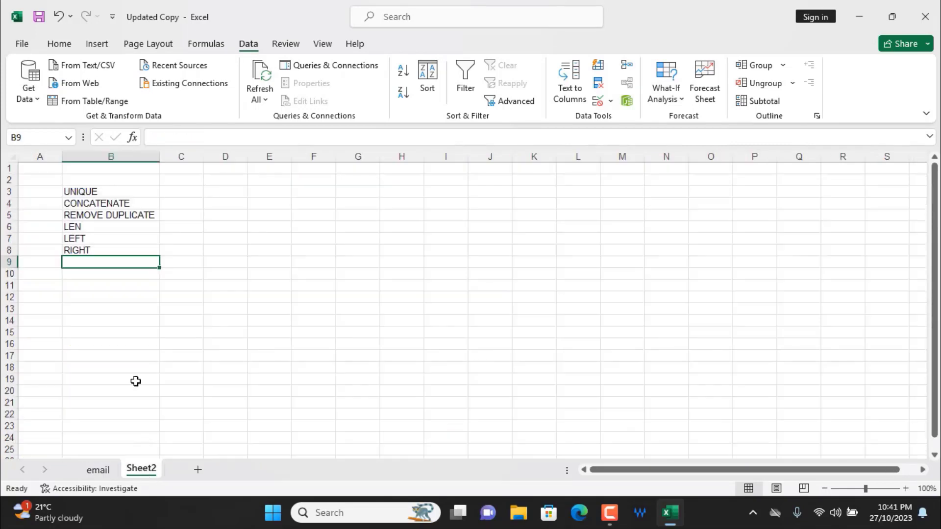
{"action": "left_click", "coordinate": [89, 192]}
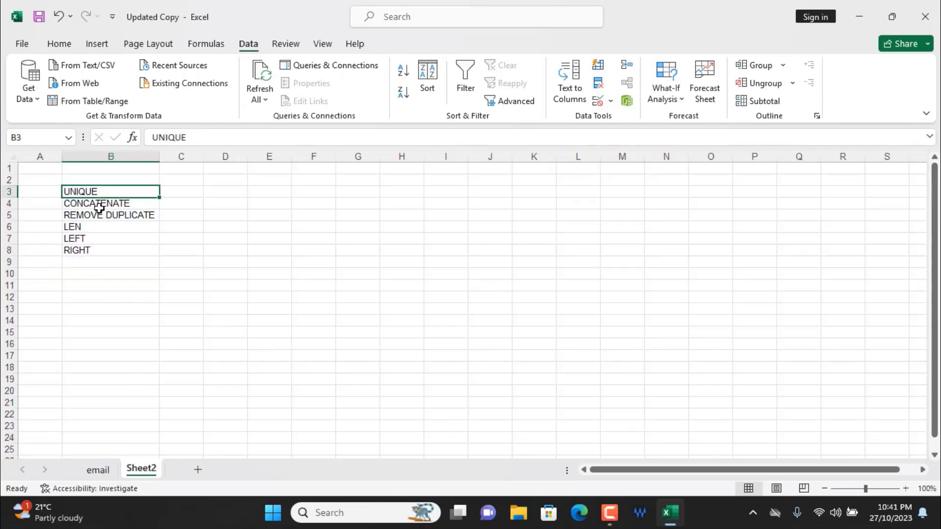
{"action": "left_click", "coordinate": [99, 472]}
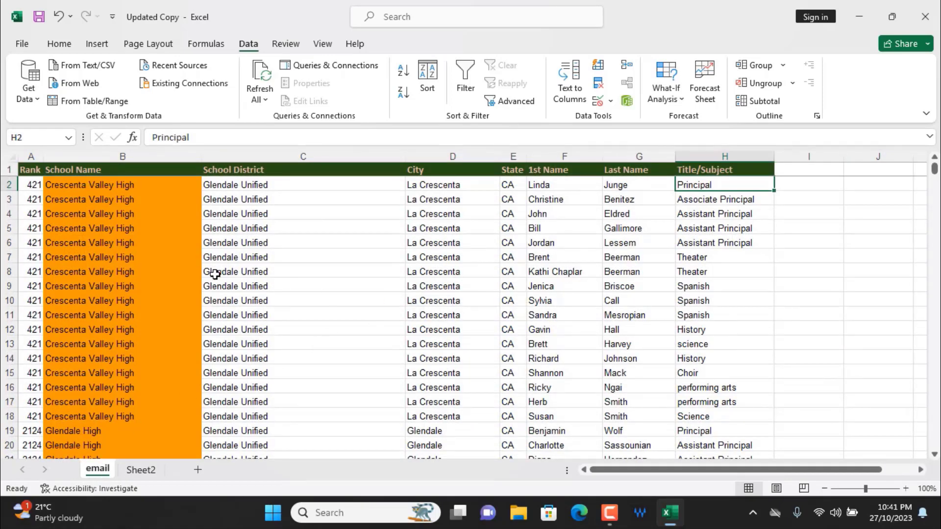
- Select the repeated Crescenta Valley High and Glendale High rows in column B
{"action": "left_click", "coordinate": [86, 184]}
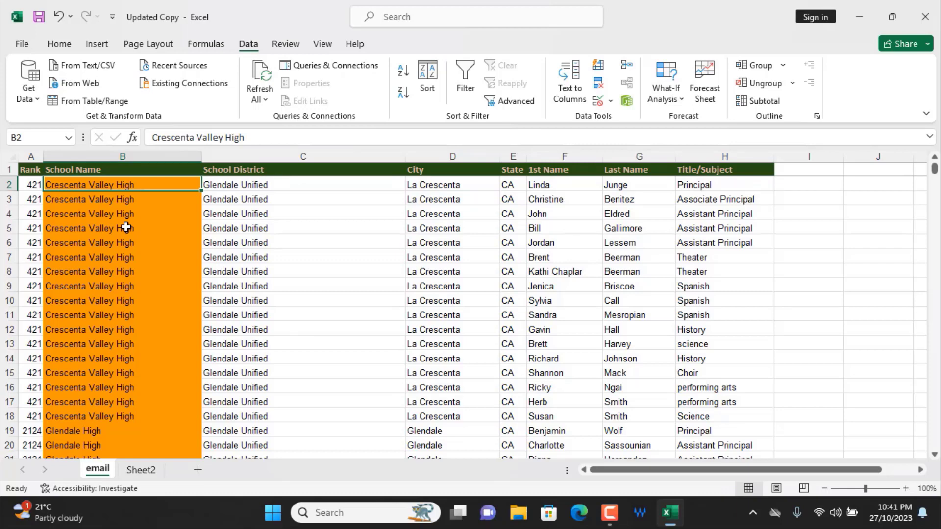
{"action": "left_click_drag", "start_coordinate": [88, 184], "coordinate": [93, 417]}
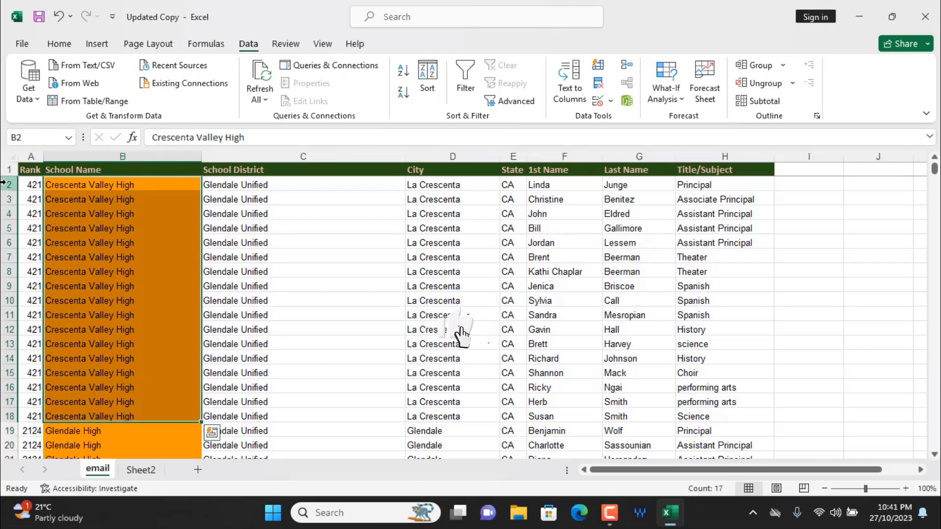
{"action": "left_click_drag", "start_coordinate": [59, 184], "coordinate": [83, 416]}
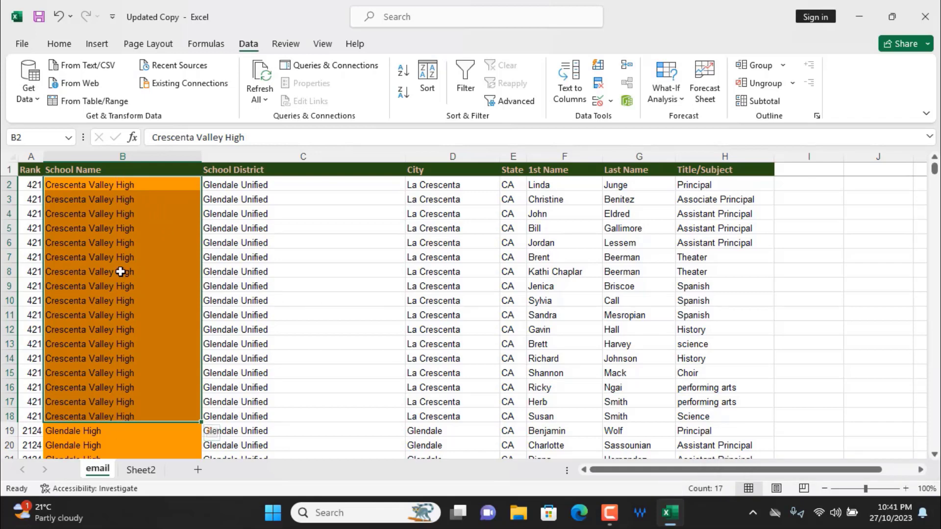
{"action": "scroll", "coordinate": [127, 284], "scroll_direction": "down", "scroll_amount": 5}
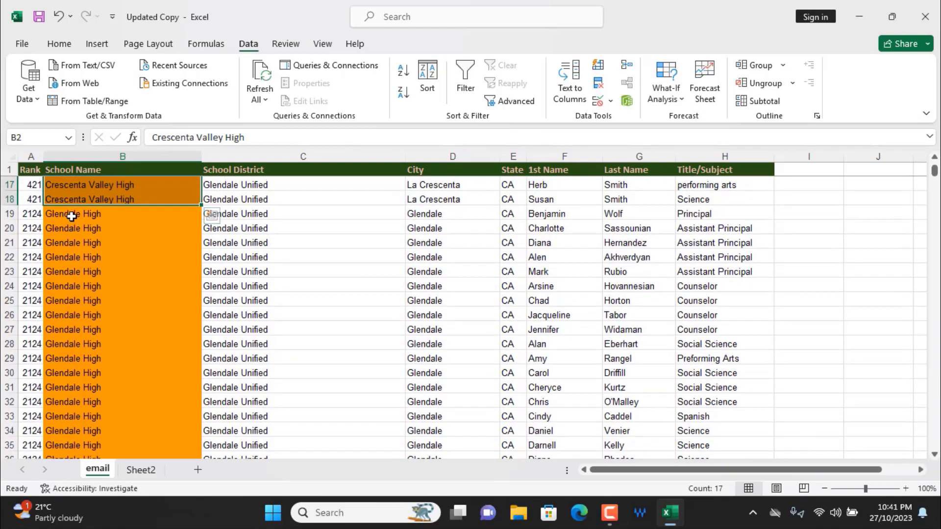
{"action": "left_click_drag", "start_coordinate": [69, 214], "coordinate": [75, 255]}
{"action": "scroll", "coordinate": [571, 364], "scroll_direction": "up", "scroll_amount": 16}
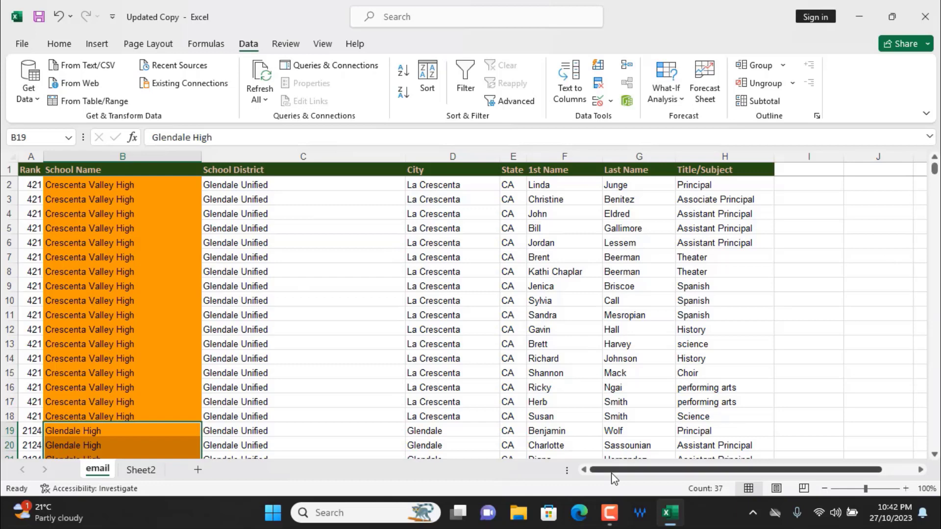
- Hide columns C through H so column J sits beside School Name
{"action": "left_click", "coordinate": [283, 157]}
{"action": "left_click_drag", "start_coordinate": [436, 168], "coordinate": [720, 202]}
{"action": "right_click", "coordinate": [537, 223]}
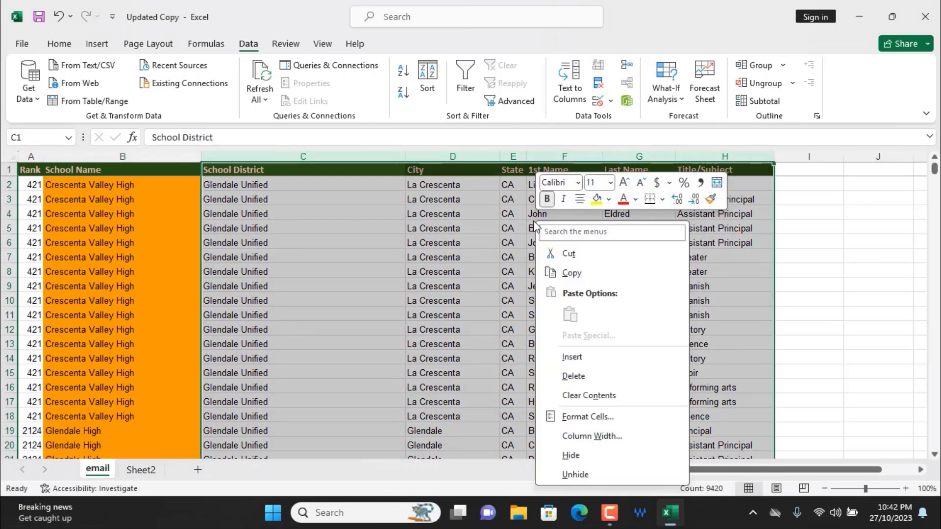
{"action": "left_click", "coordinate": [570, 454]}
{"action": "left_click", "coordinate": [453, 283]}
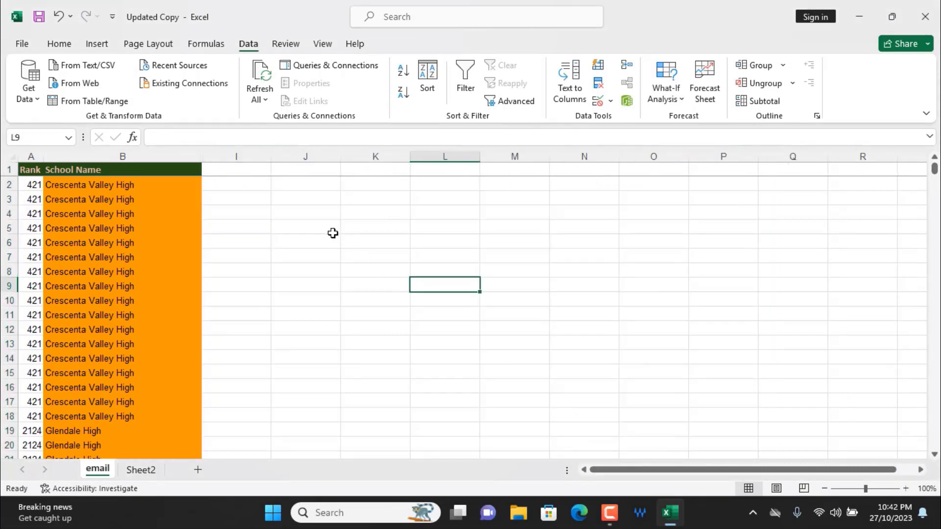
- Enter =UNIQUE($B$2:$B$1570) so distinct school names spill down column J
{"action": "left_click", "coordinate": [303, 196]}
{"action": "left_click", "coordinate": [95, 172]}
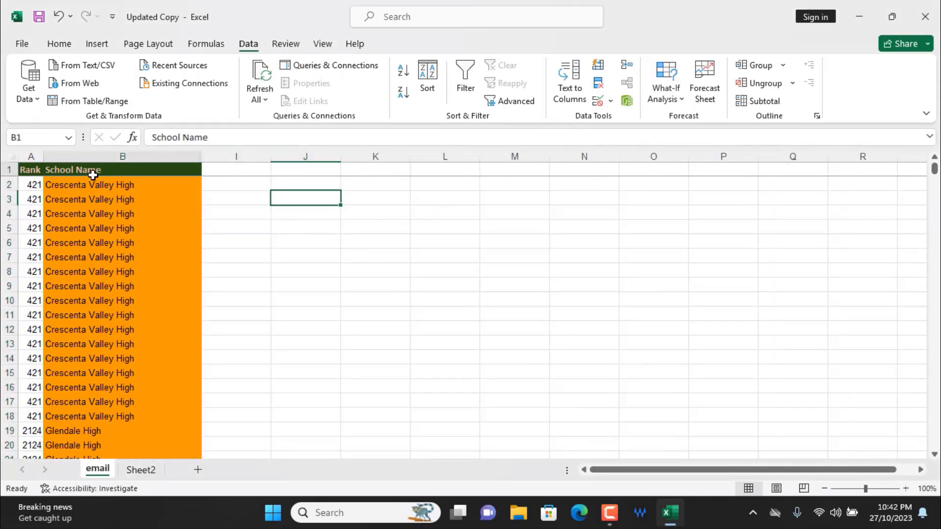
{"action": "left_click", "coordinate": [293, 183]}
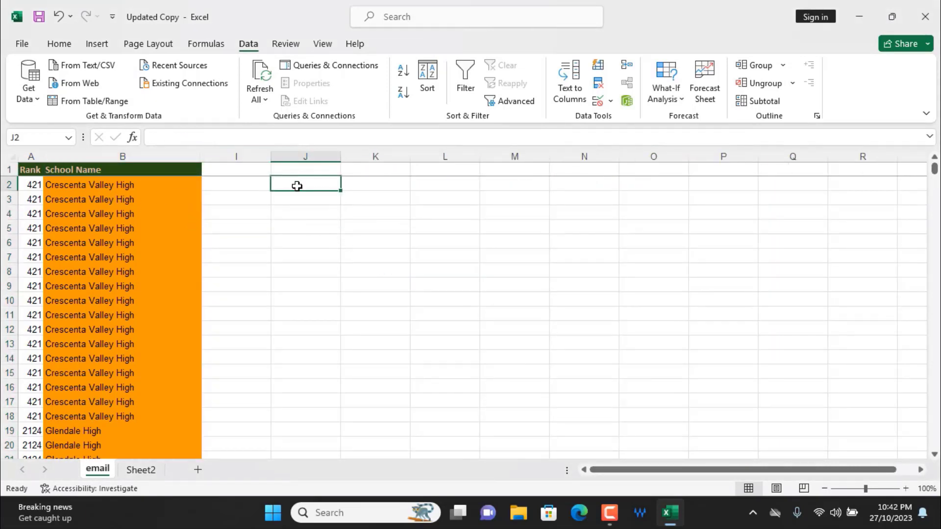
{"action": "key", "text": "Down"}
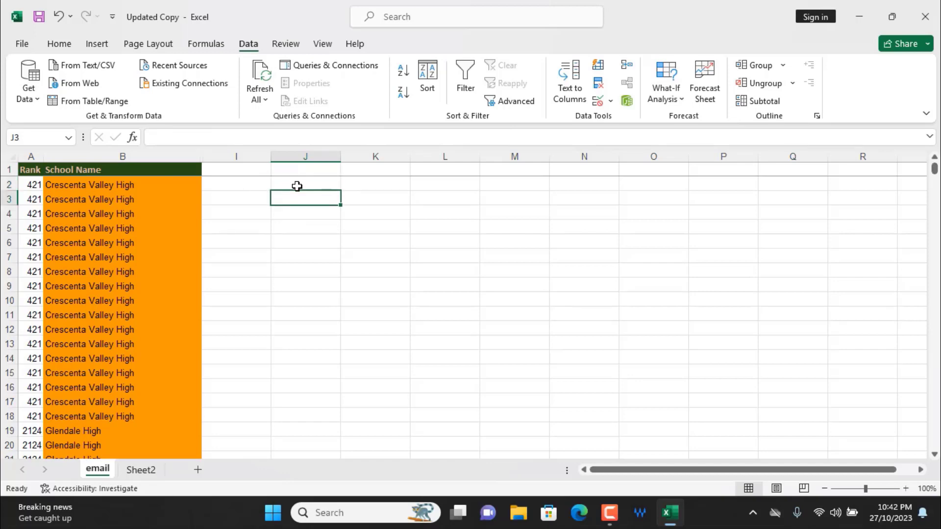
{"action": "type", "text": "=UN"}
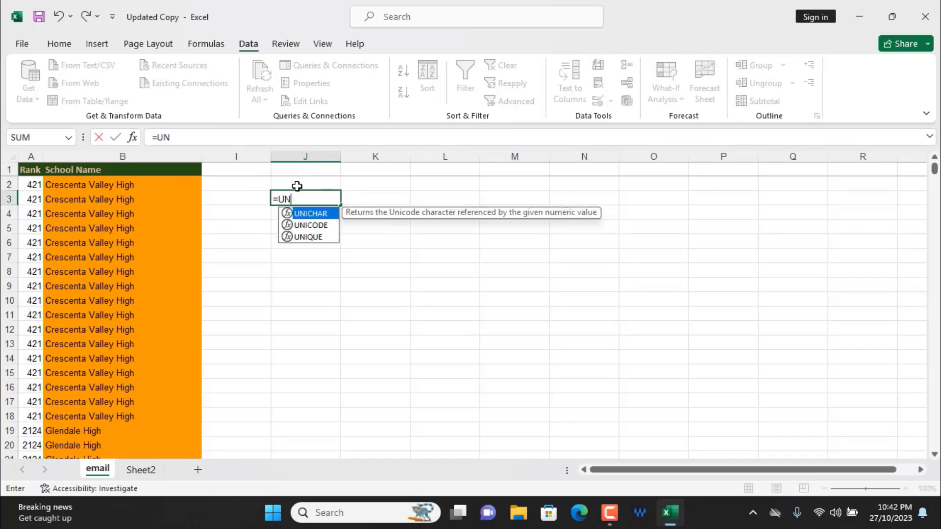
{"action": "double_click", "coordinate": [313, 237]}
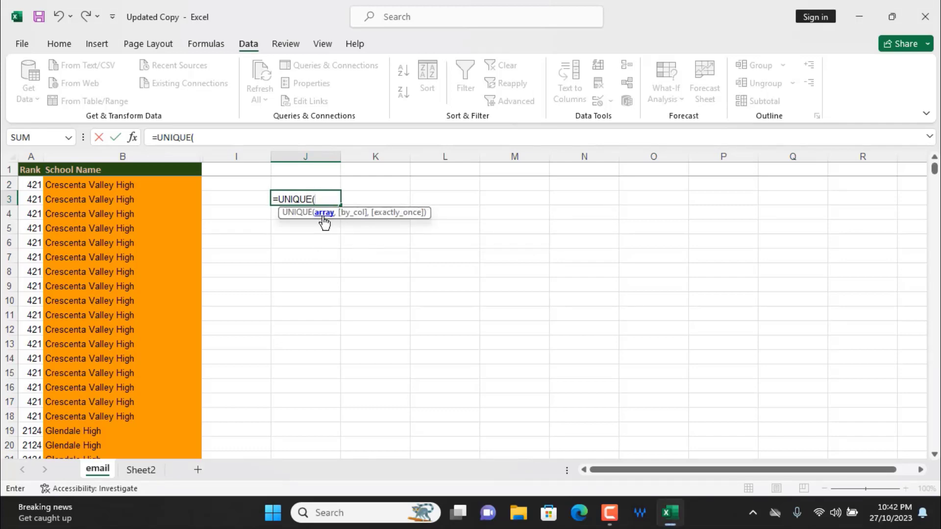
{"action": "left_click", "coordinate": [70, 189]}
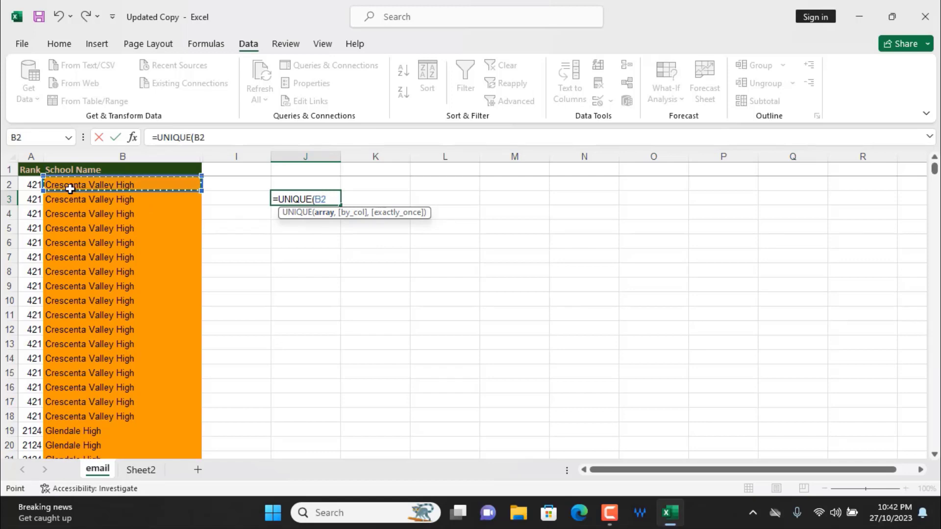
{"action": "key", "text": "ctrl+shift+Down"}
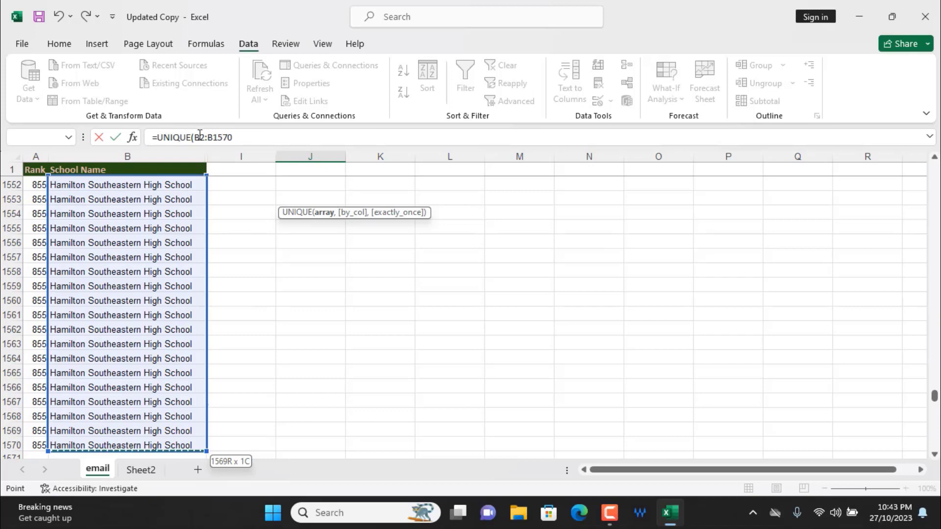
{"action": "key", "text": "F4"}
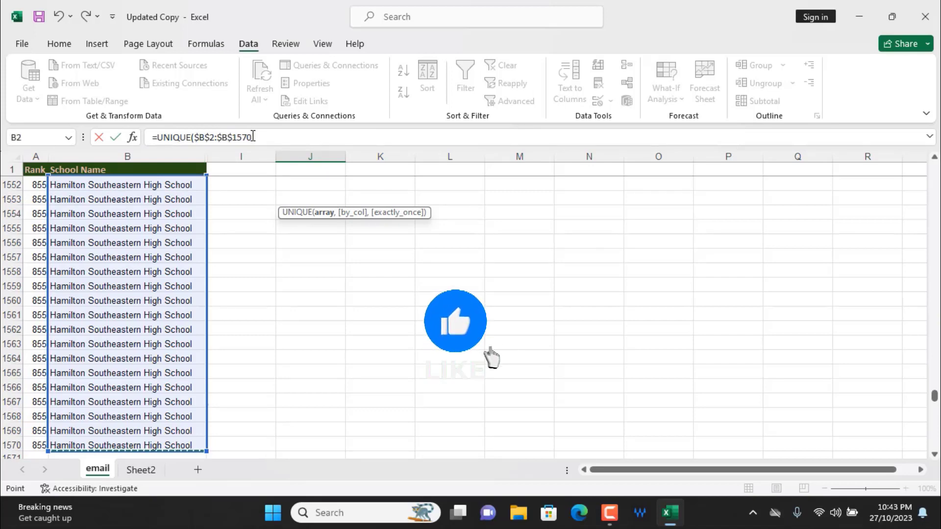
{"action": "type", "text": ")"}
{"action": "key", "text": "Return"}
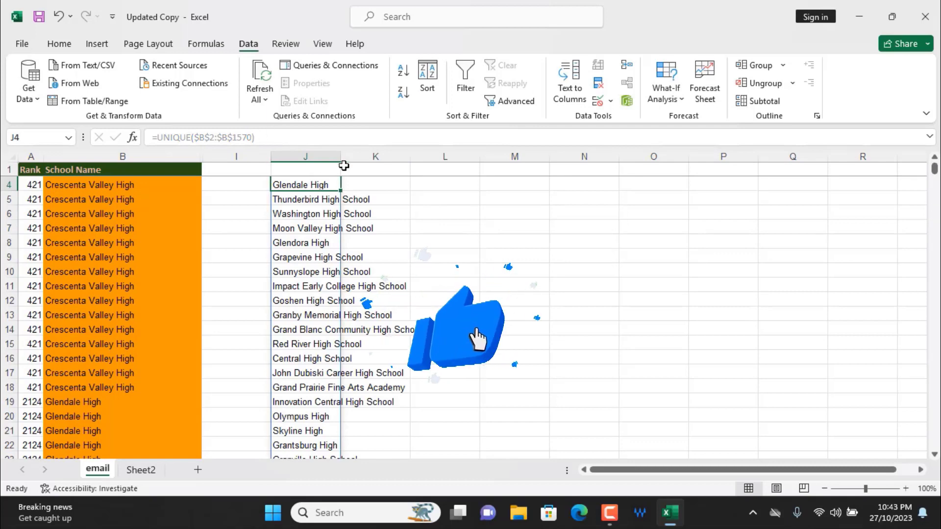
- Autofit column J to the spilled list of school names
{"action": "double_click", "coordinate": [341, 157]}
{"action": "left_click", "coordinate": [446, 227]}
{"action": "left_click", "coordinate": [321, 185]}
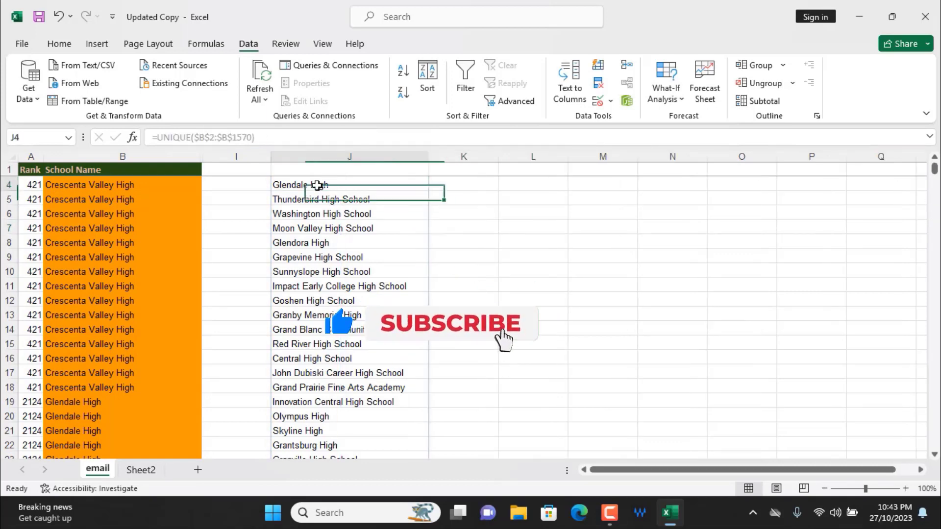
{"action": "key", "text": "ctrl+shift+Down"}
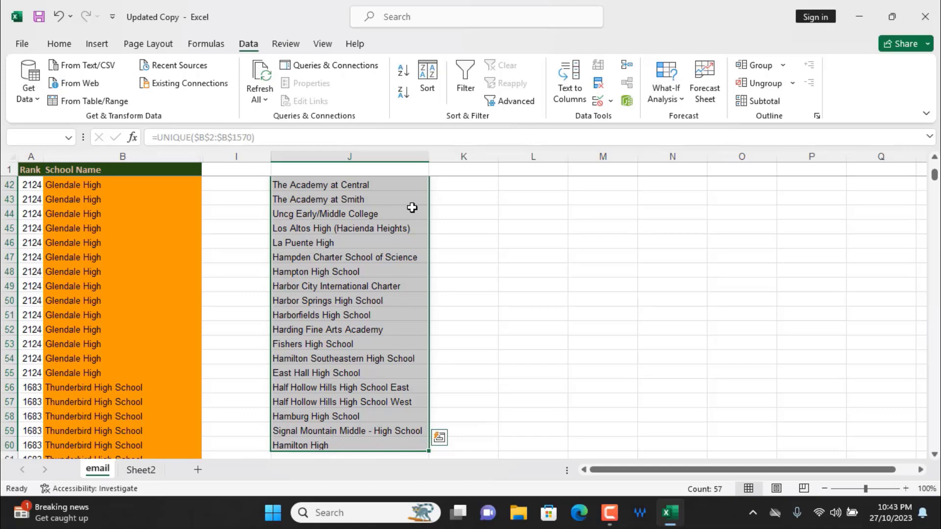
{"action": "scroll", "coordinate": [411, 208], "scroll_direction": "up", "scroll_amount": 13}
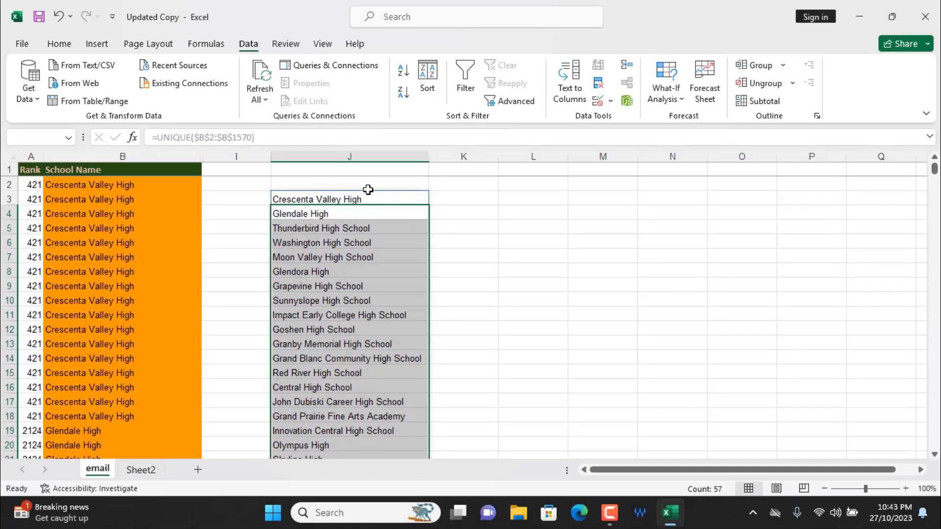
{"action": "left_click", "coordinate": [348, 169]}
- Copy the UNIQUE label from Sheet2 and paste it into J2
{"action": "left_click", "coordinate": [141, 469]}
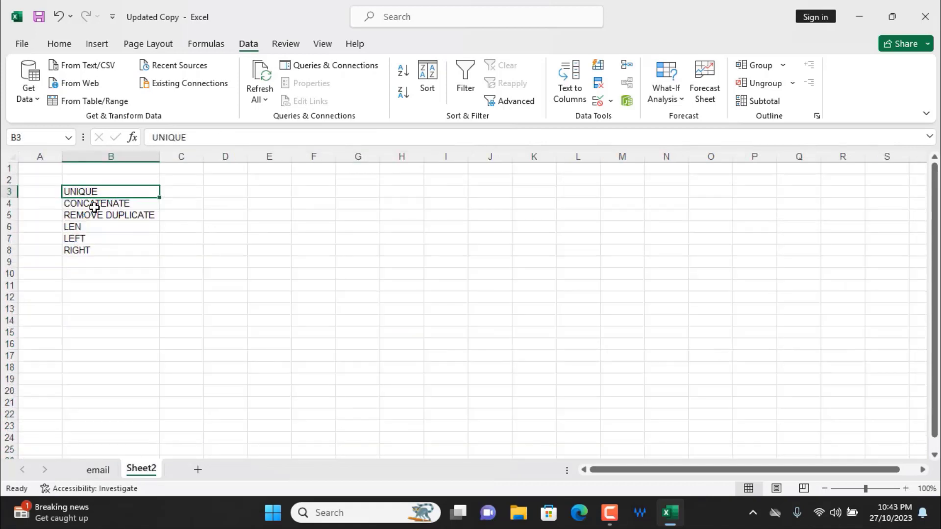
{"action": "key", "text": "ctrl+c"}
{"action": "left_click", "coordinate": [98, 470]}
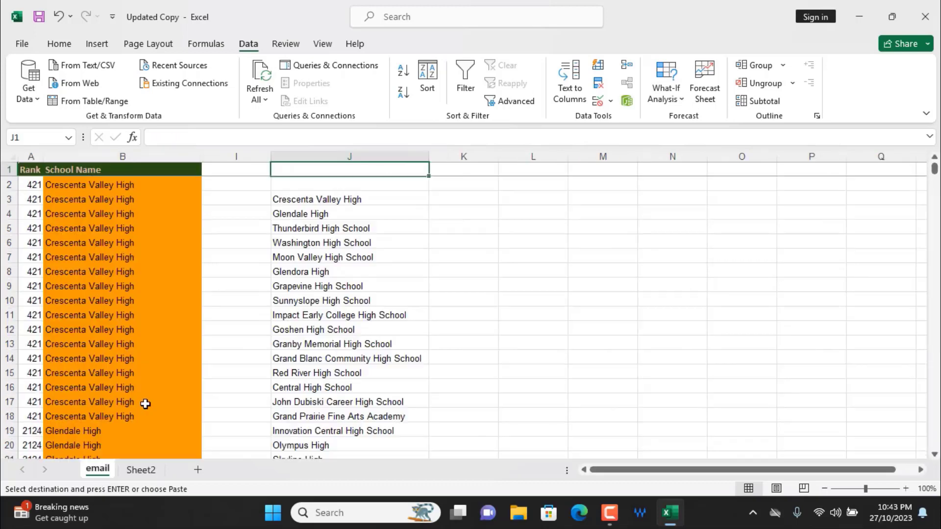
{"action": "right_click", "coordinate": [324, 171]}
{"action": "key", "text": "Escape"}
{"action": "right_click", "coordinate": [326, 181]}
{"action": "left_click", "coordinate": [383, 193]}
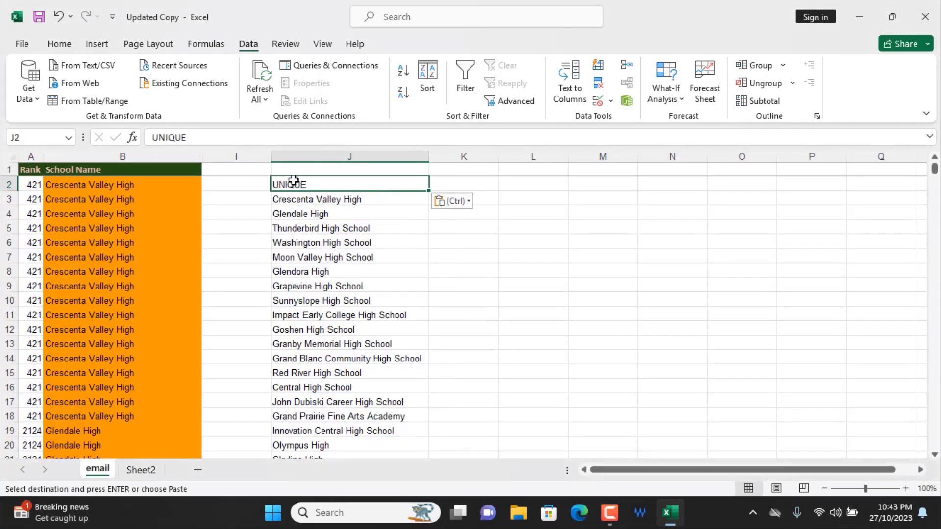
- Make the J2 UNIQUE heading centred, yellow-filled and bold
{"action": "left_click", "coordinate": [60, 44]}
{"action": "left_click", "coordinate": [272, 93]}
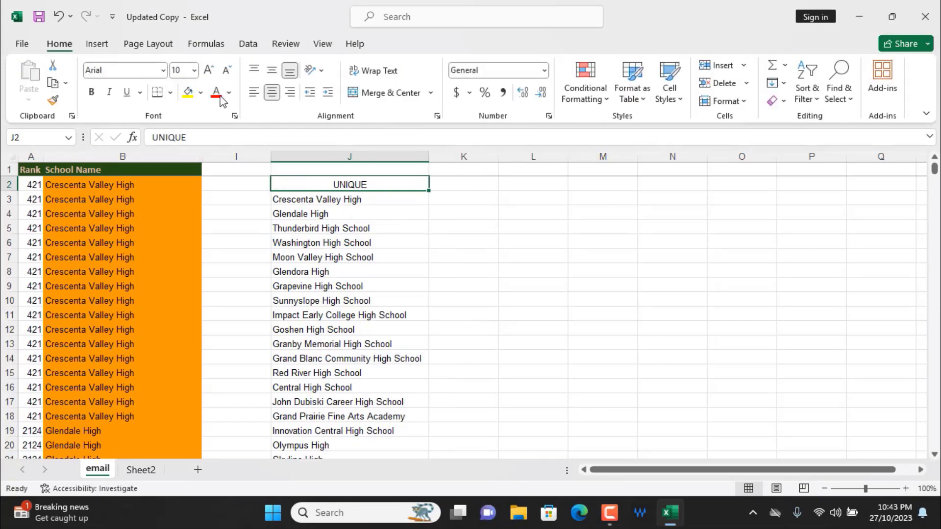
{"action": "left_click", "coordinate": [185, 94]}
{"action": "left_click", "coordinate": [91, 92]}
{"action": "left_click", "coordinate": [519, 227]}
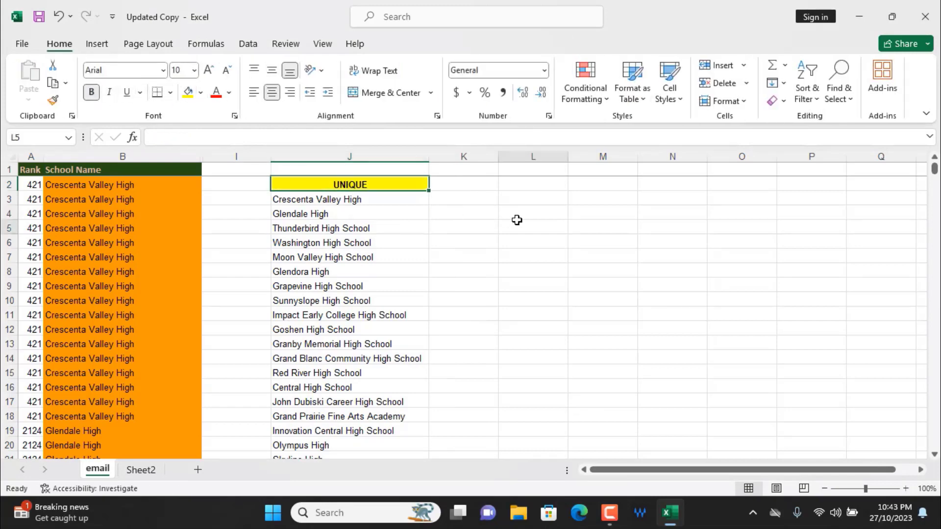
- Select the CONCATENATE label in Sheet2 B4, then return to the email sheet
{"action": "left_click", "coordinate": [142, 470]}
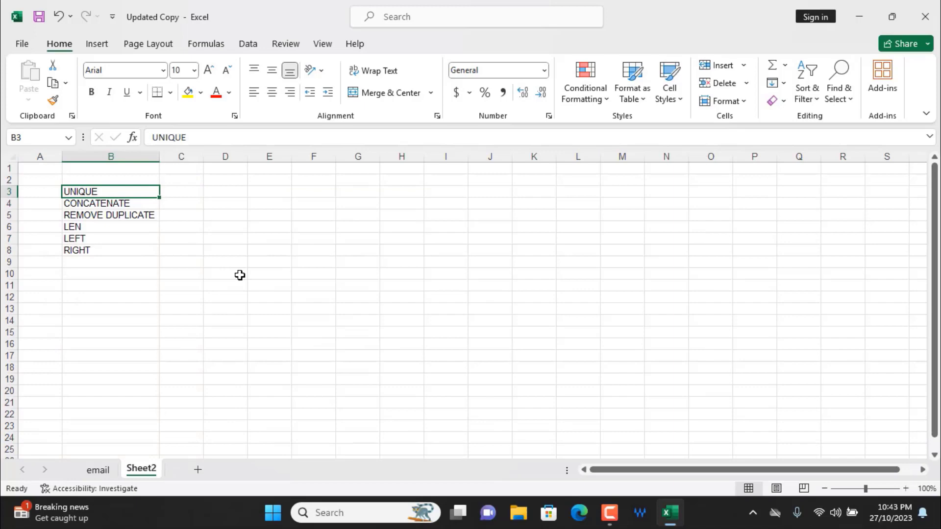
{"action": "left_click", "coordinate": [120, 204]}
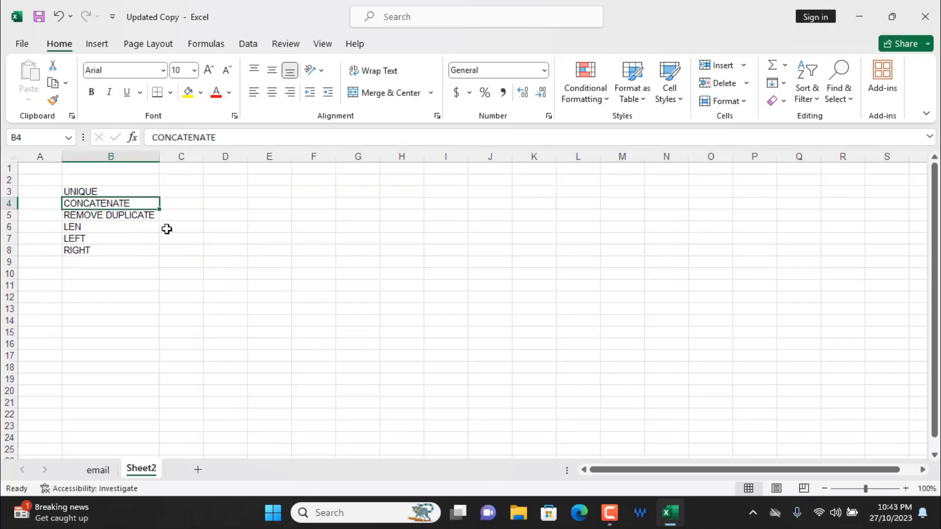
{"action": "left_click", "coordinate": [98, 471]}
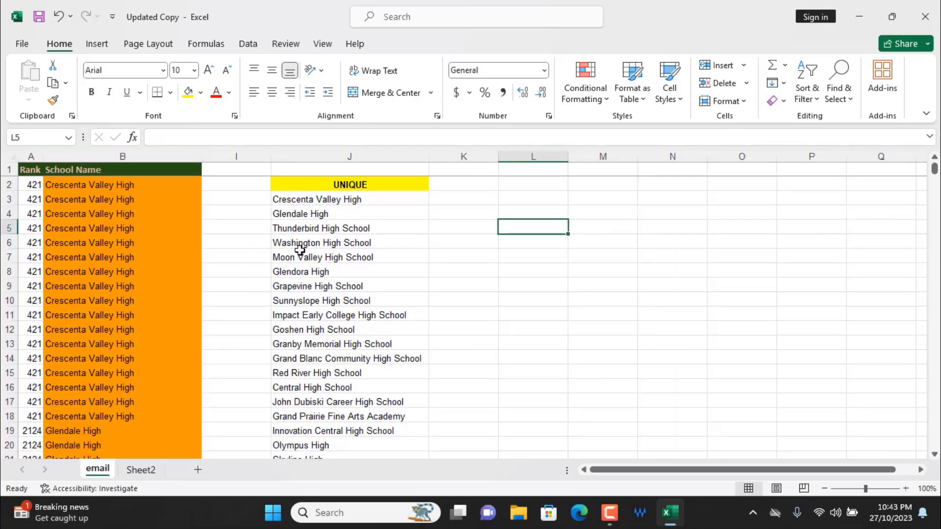
{"action": "key", "text": "Up"}
{"action": "key", "text": "Up"}
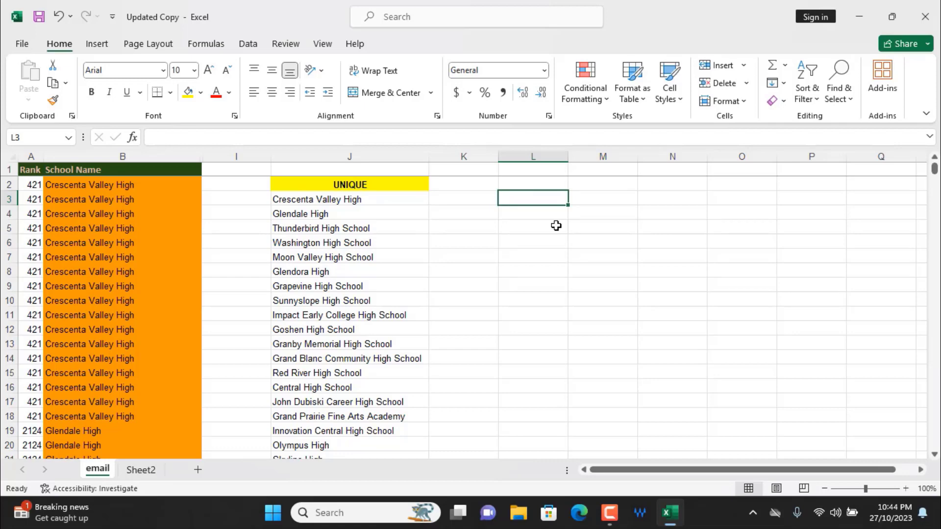
- Unhide columns C to H by unhiding across columns B through J
{"action": "left_click_drag", "start_coordinate": [165, 157], "coordinate": [310, 219]}
{"action": "right_click", "coordinate": [308, 223]}
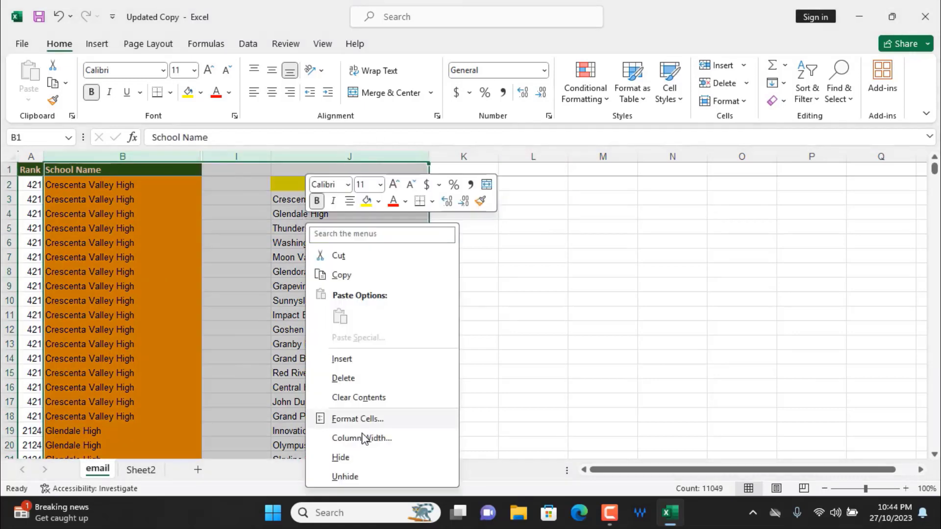
{"action": "left_click", "coordinate": [364, 475]}
{"action": "left_click", "coordinate": [593, 316]}
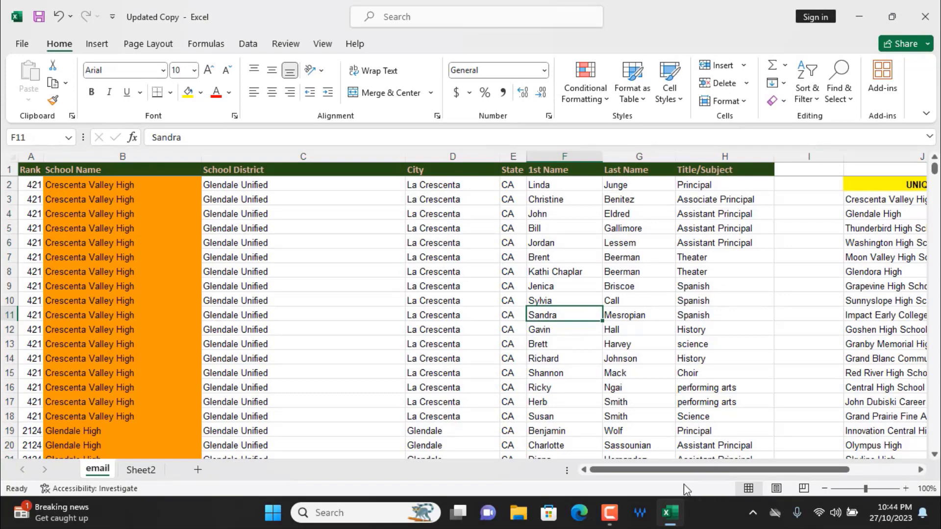
{"action": "scroll", "coordinate": [675, 470], "scroll_direction": "right", "scroll_amount": 3}
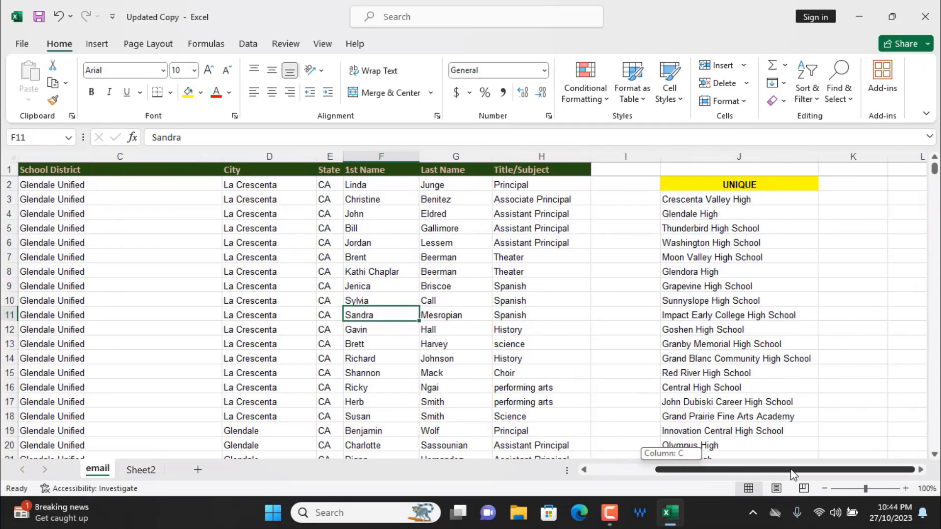
{"action": "left_click", "coordinate": [922, 471]}
{"action": "left_click", "coordinate": [921, 470]}
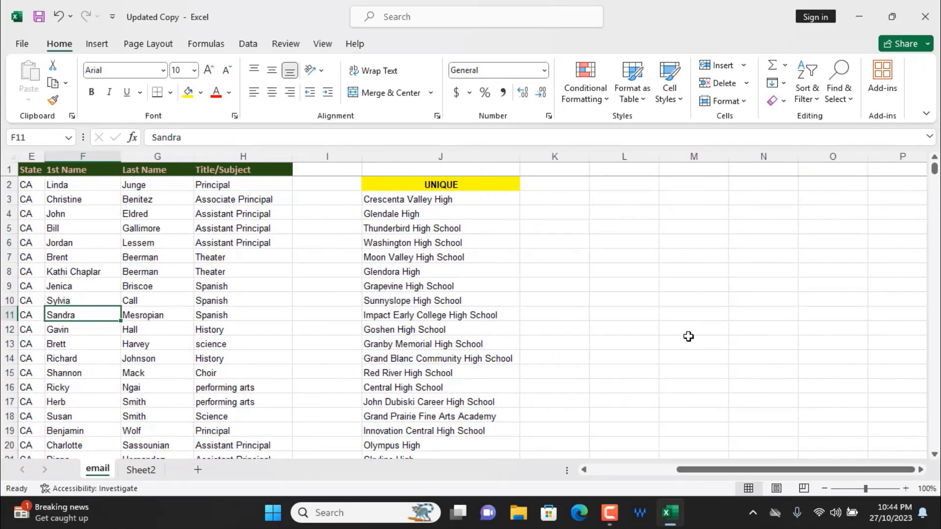
- Paste the CONCATENATE label from Sheet2 into K2 and autofit column K
{"action": "left_click", "coordinate": [141, 469]}
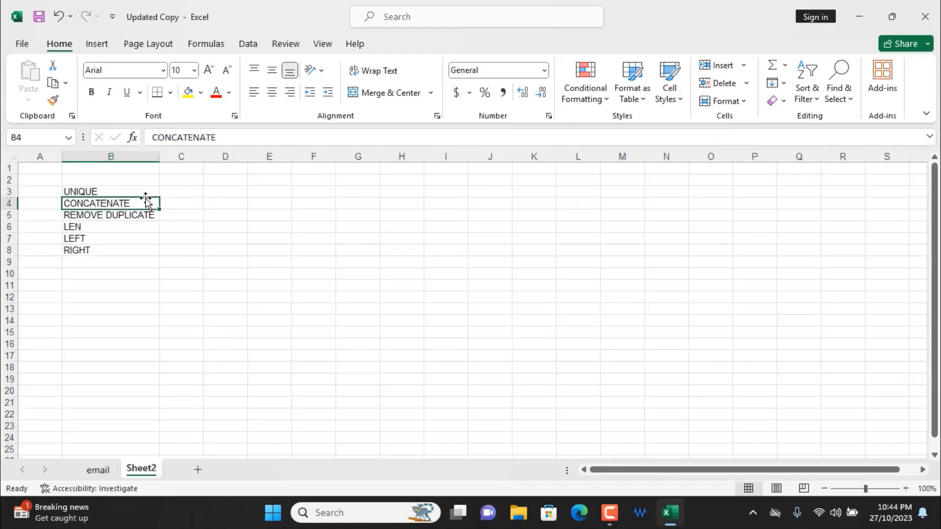
{"action": "key", "text": "ctrl+c"}
{"action": "left_click", "coordinate": [98, 469]}
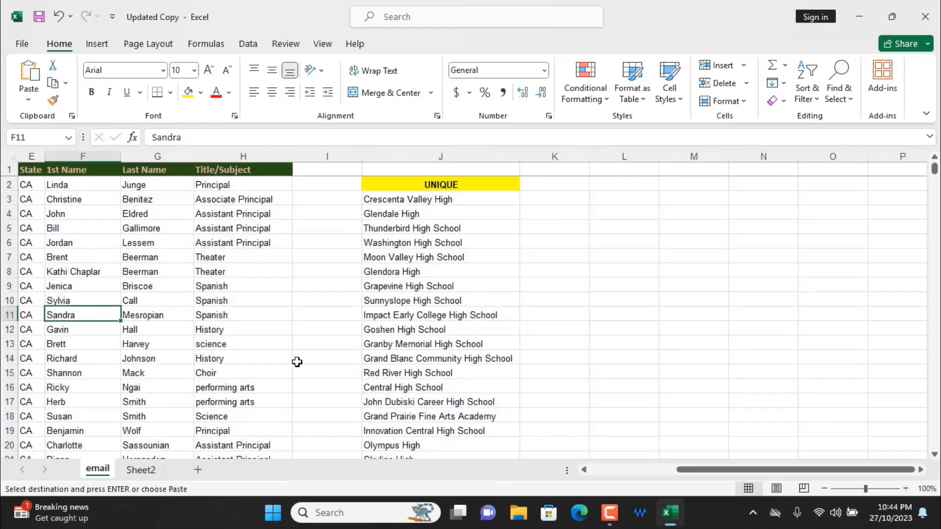
{"action": "right_click", "coordinate": [580, 185]}
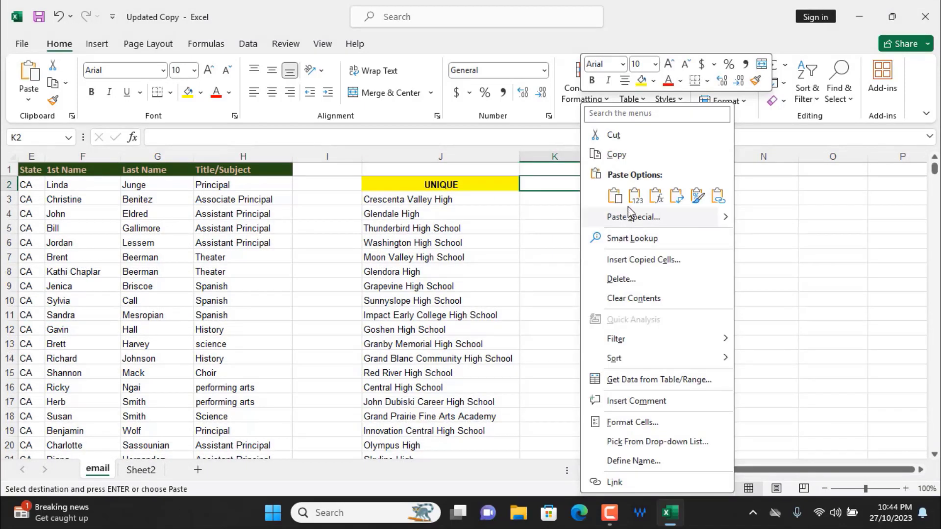
{"action": "left_click", "coordinate": [629, 193]}
{"action": "left_click", "coordinate": [632, 227]}
{"action": "double_click", "coordinate": [590, 154]}
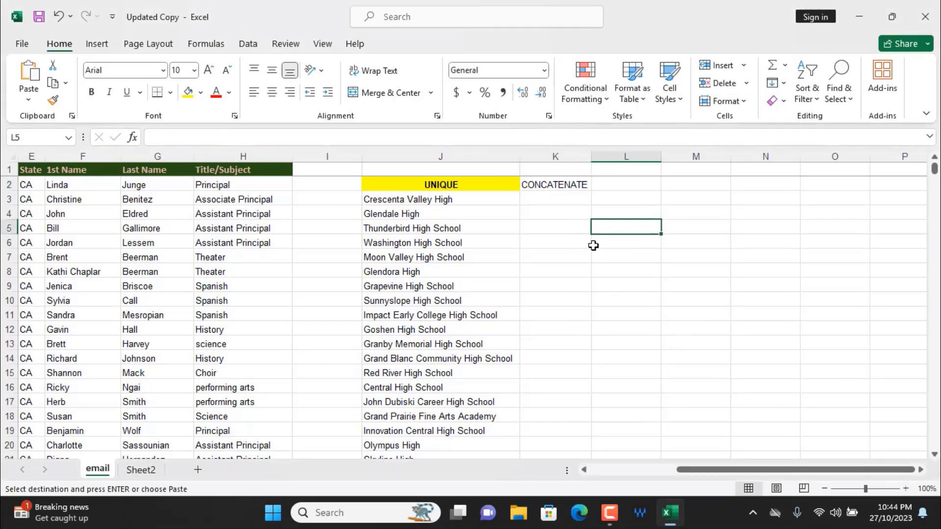
- Select the first name in F2 and the last name in G2 to be joined
{"action": "left_click_drag", "start_coordinate": [75, 186], "coordinate": [147, 185]}
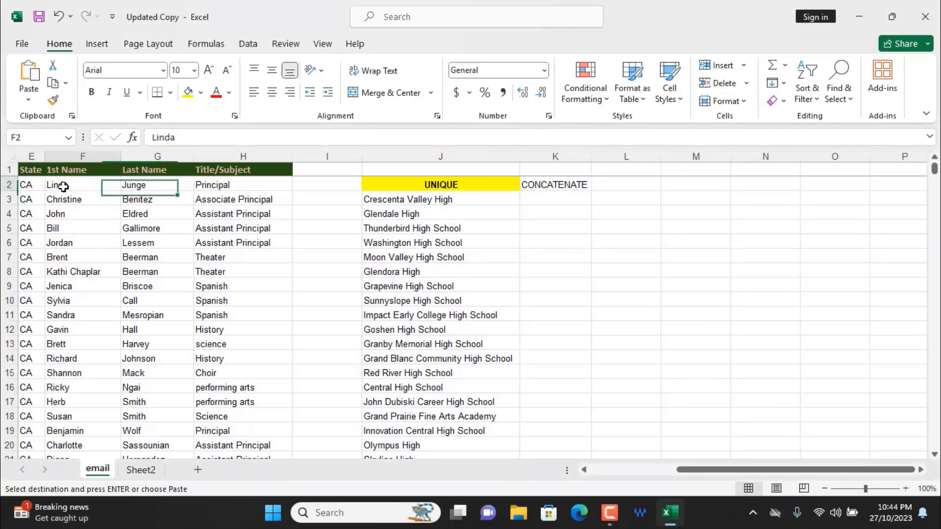
{"action": "left_click", "coordinate": [144, 188]}
{"action": "left_click", "coordinate": [58, 185]}
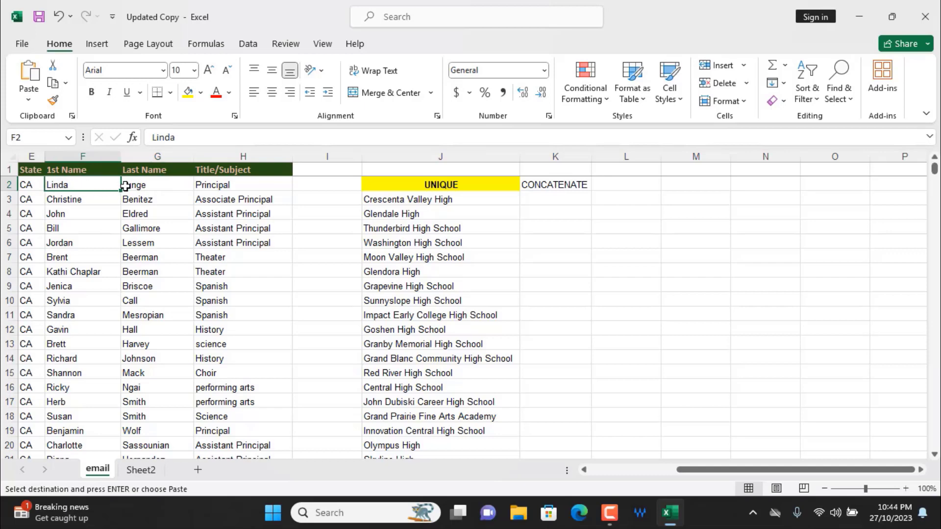
{"action": "left_click", "coordinate": [151, 186]}
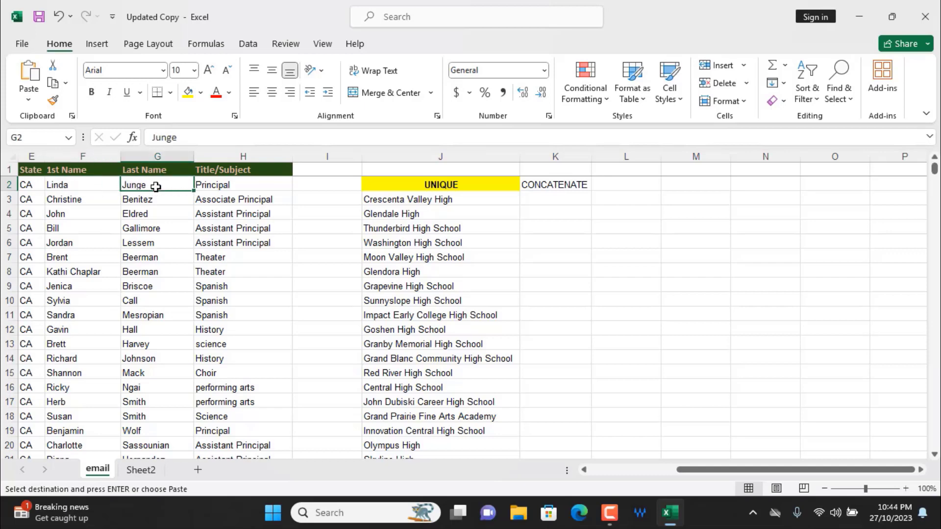
{"action": "left_click", "coordinate": [555, 201]}
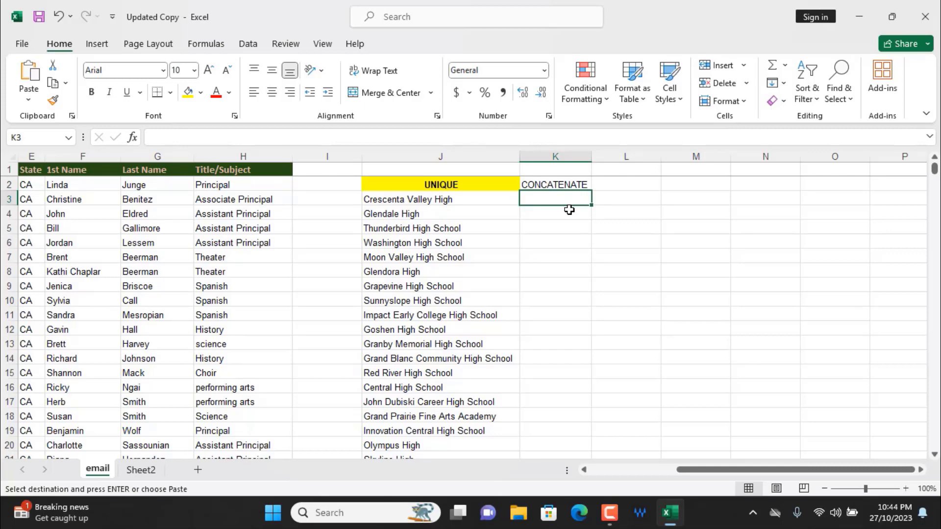
- Copy J2's heading formatting onto K2 with Format Painter
{"action": "left_click", "coordinate": [451, 184]}
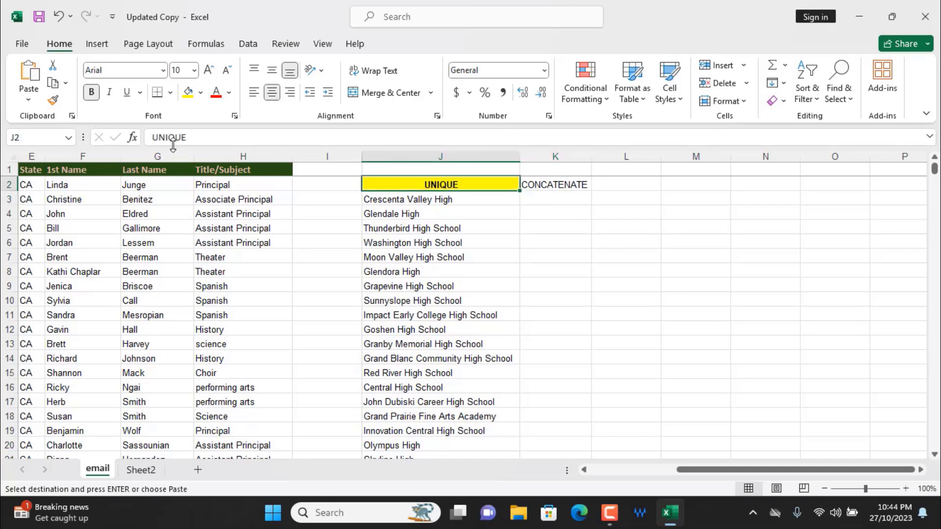
{"action": "left_click", "coordinate": [53, 101]}
{"action": "left_click", "coordinate": [544, 185]}
{"action": "left_click", "coordinate": [696, 214]}
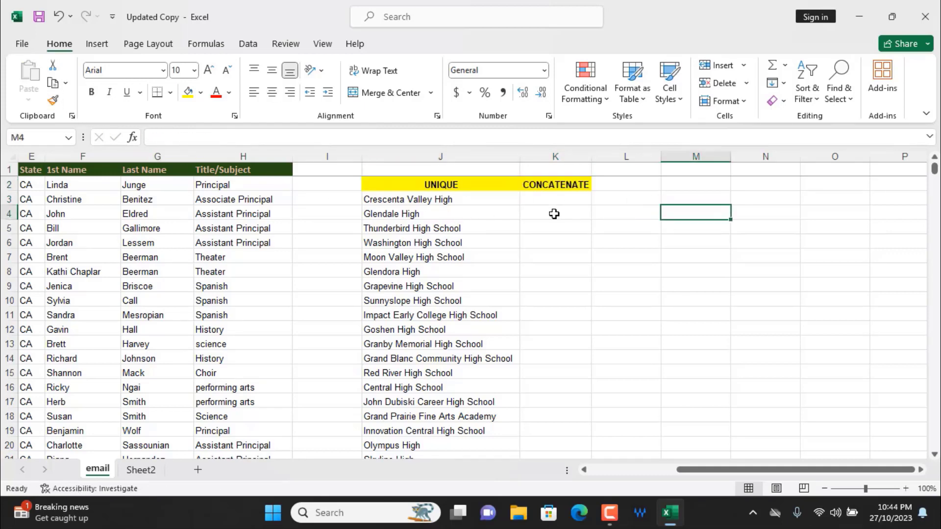
{"action": "left_click", "coordinate": [543, 202]}
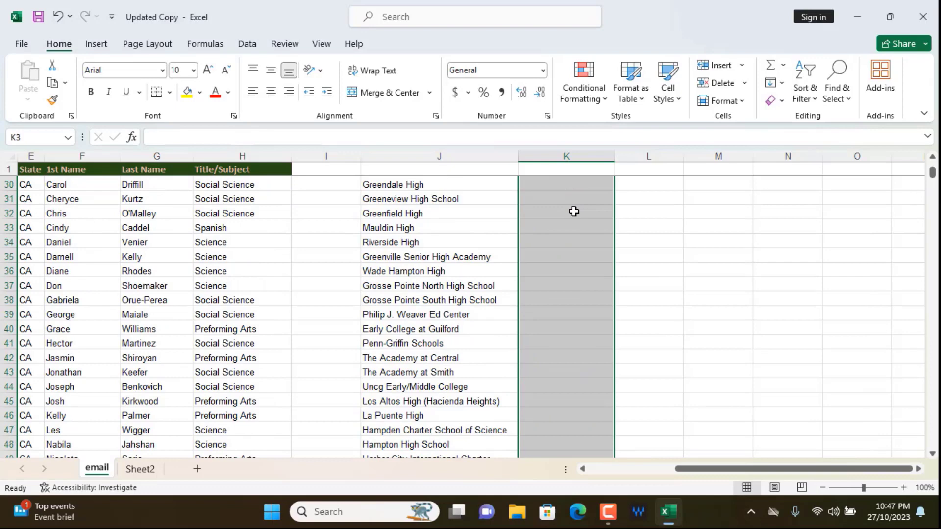
{"action": "scroll", "coordinate": [574, 211], "scroll_direction": "up", "scroll_amount": 9}
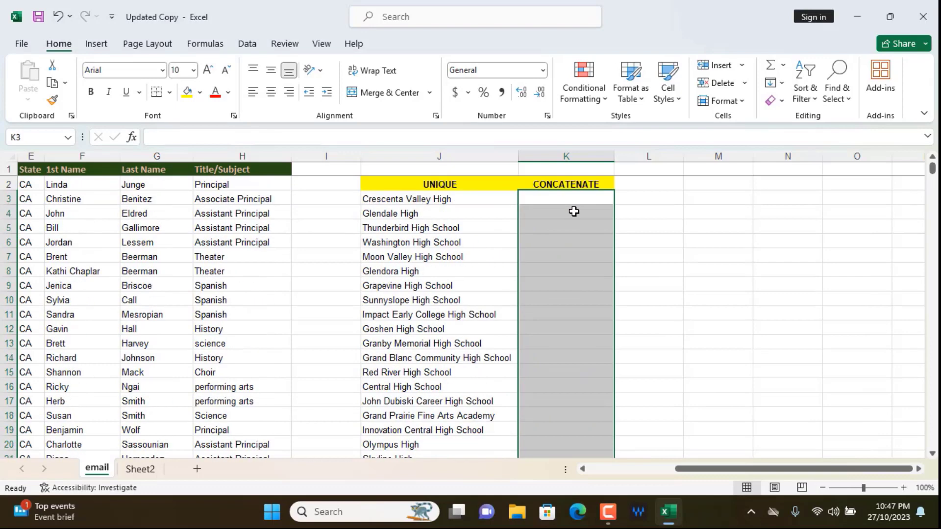
{"action": "left_click", "coordinate": [651, 227]}
{"action": "left_click", "coordinate": [554, 202]}
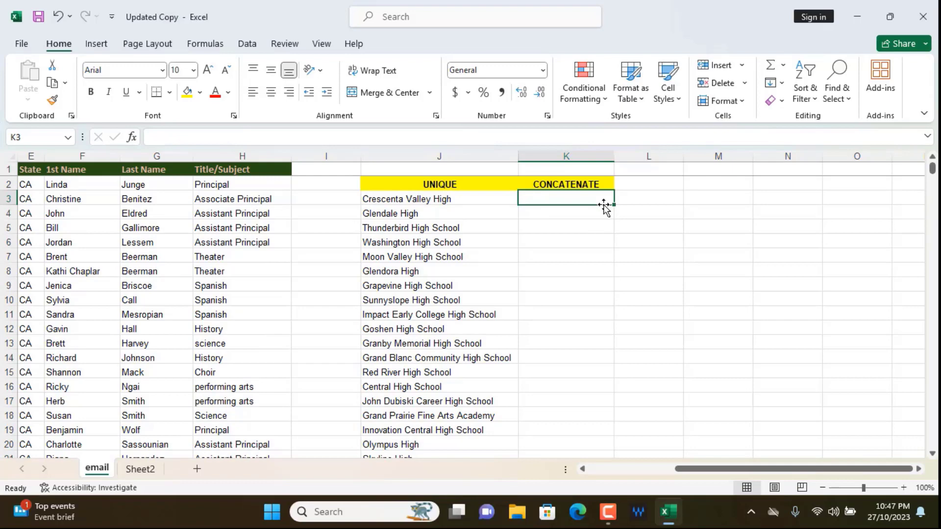
- Enter =CONCATENATE(F2,G2) in K3 to join the row 2 first and last names
{"action": "type", "text": "="}
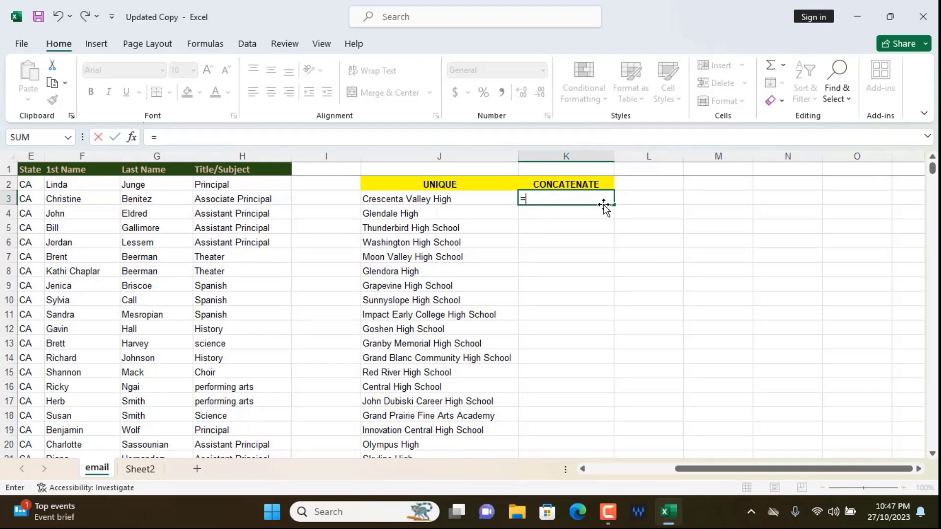
{"action": "type", "text": "CONT"}
{"action": "key", "text": "BackSpace"}
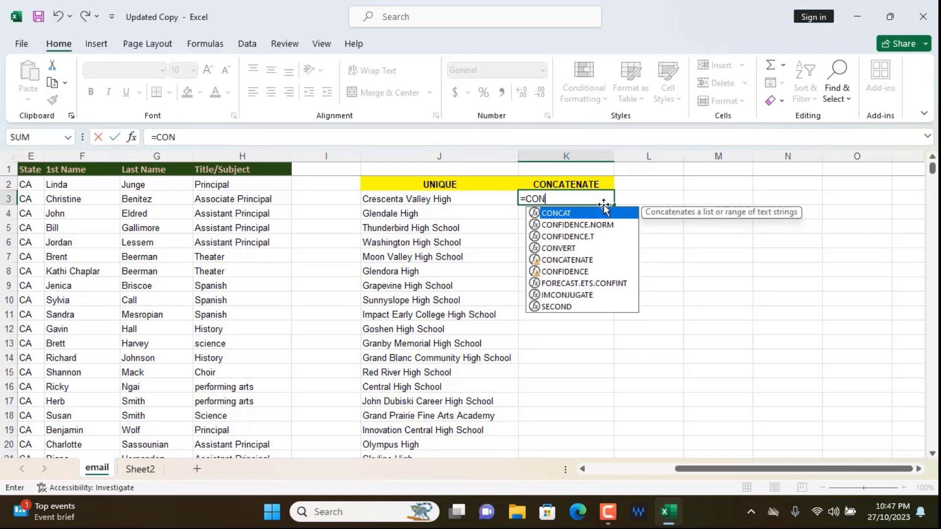
{"action": "double_click", "coordinate": [586, 260]}
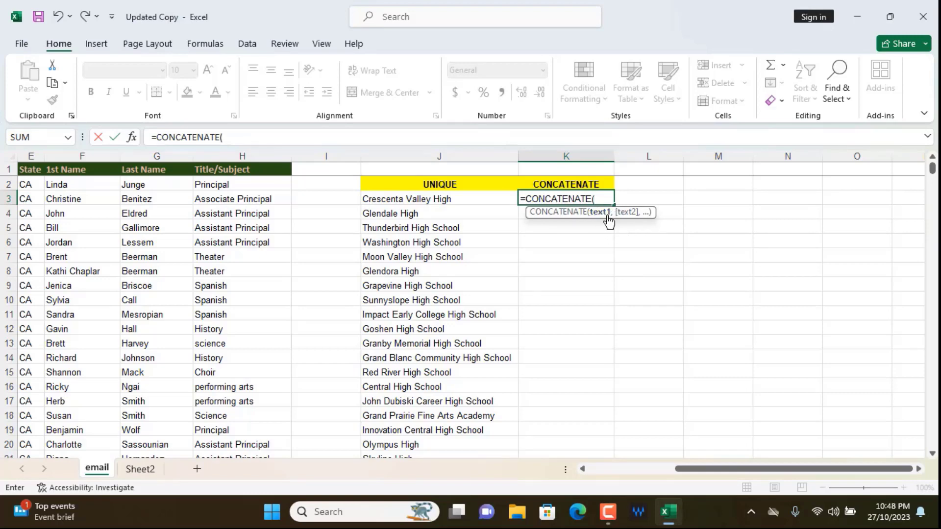
{"action": "left_click", "coordinate": [64, 183]}
{"action": "type", "text": ","}
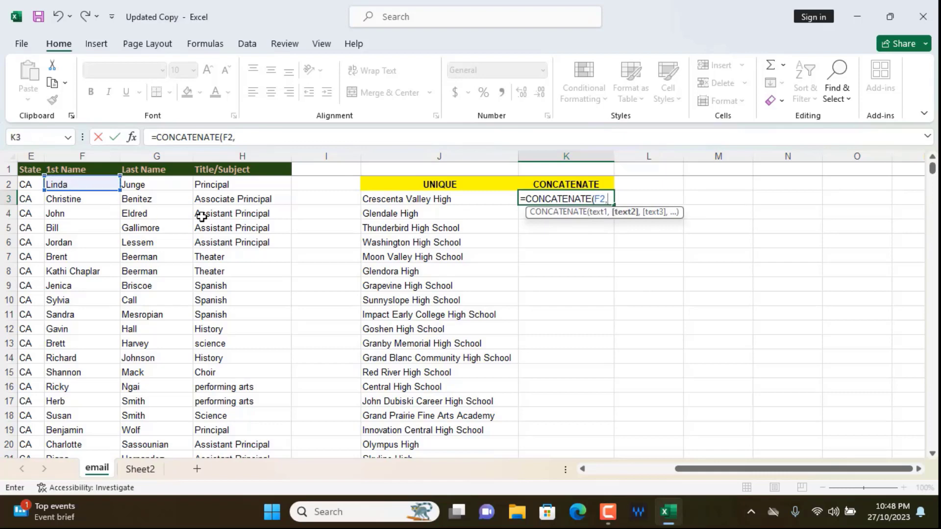
{"action": "left_click", "coordinate": [143, 184]}
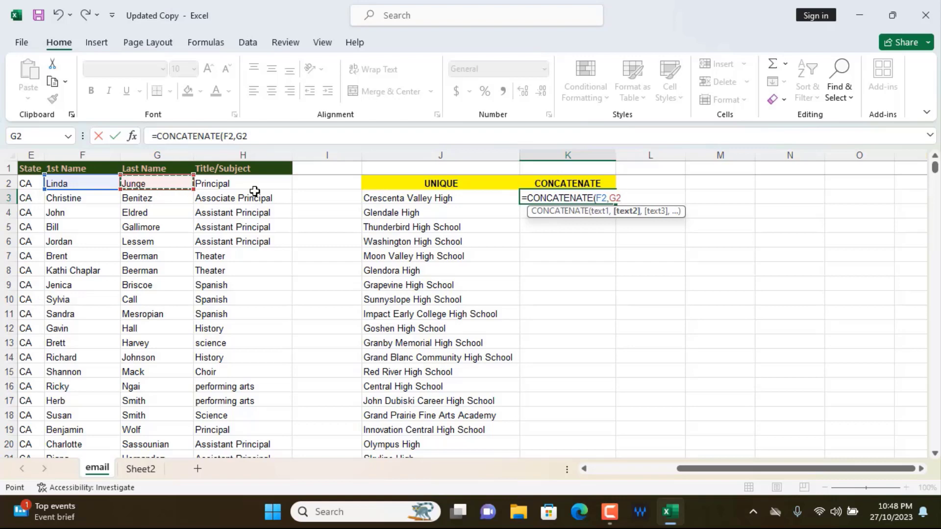
{"action": "type", "text": ")"}
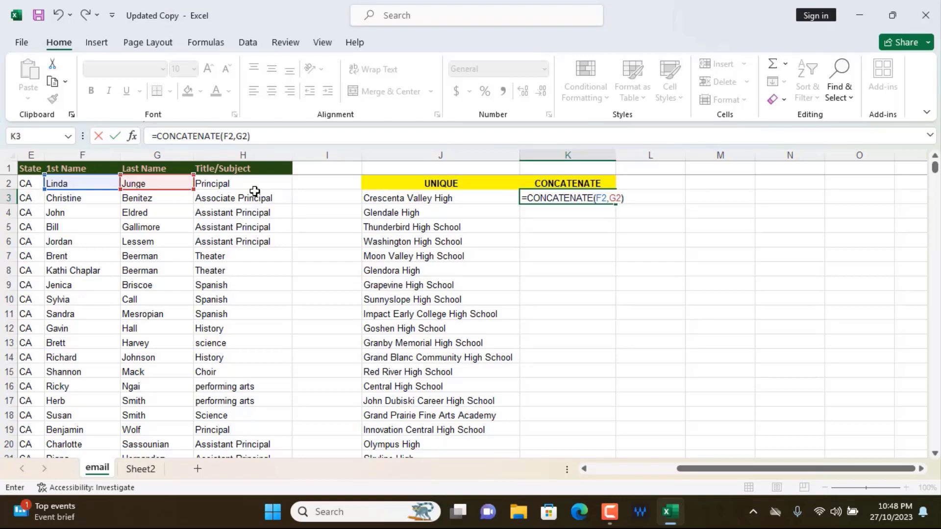
{"action": "key", "text": "Return"}
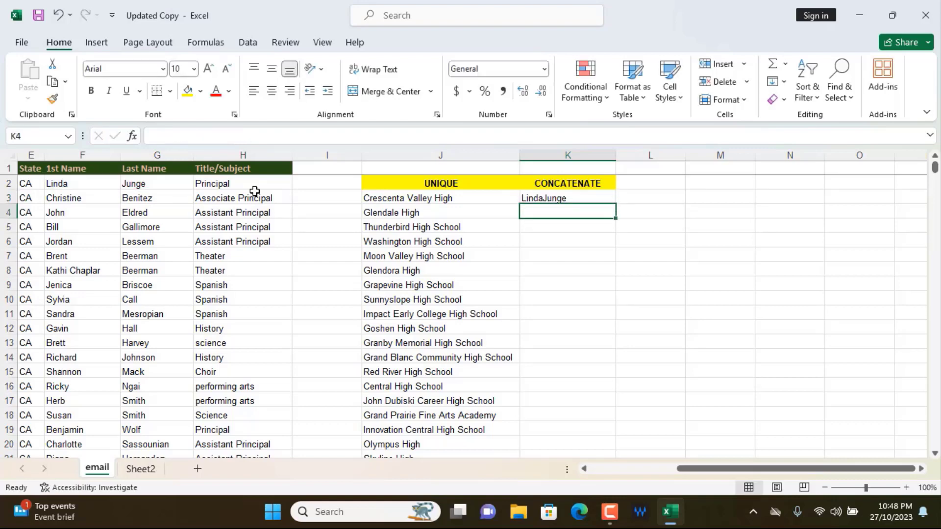
{"action": "left_click", "coordinate": [530, 196]}
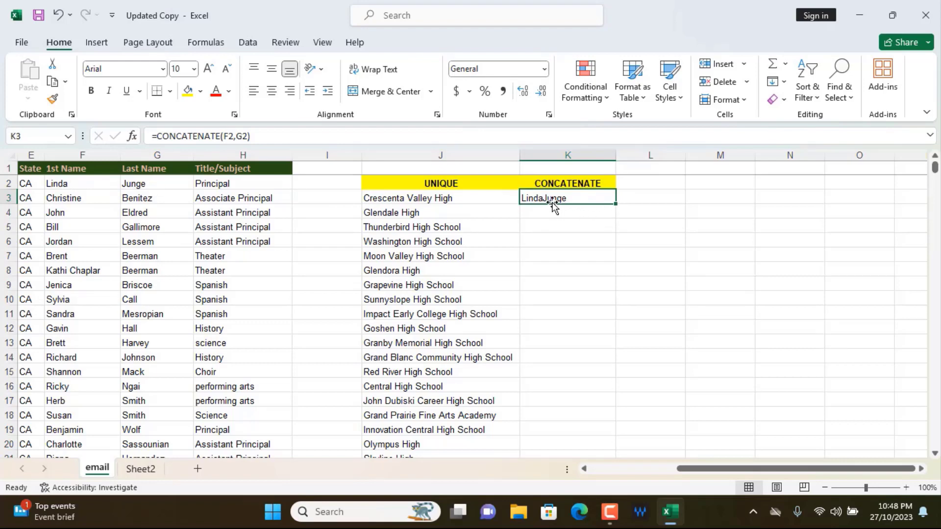
- Insert a " " separator so K3's formula becomes =CONCATENATE(F2," ",G2)
{"action": "left_click", "coordinate": [237, 135]}
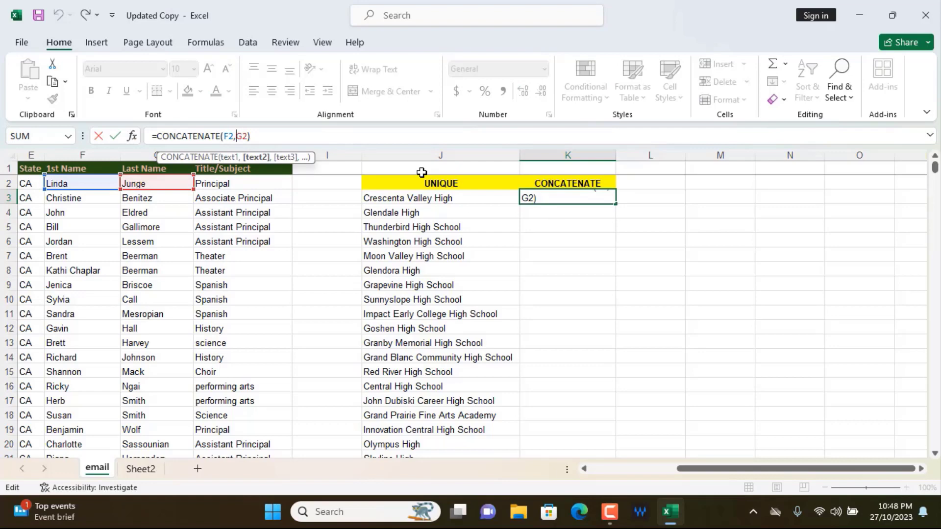
{"action": "type", "text": "\""}
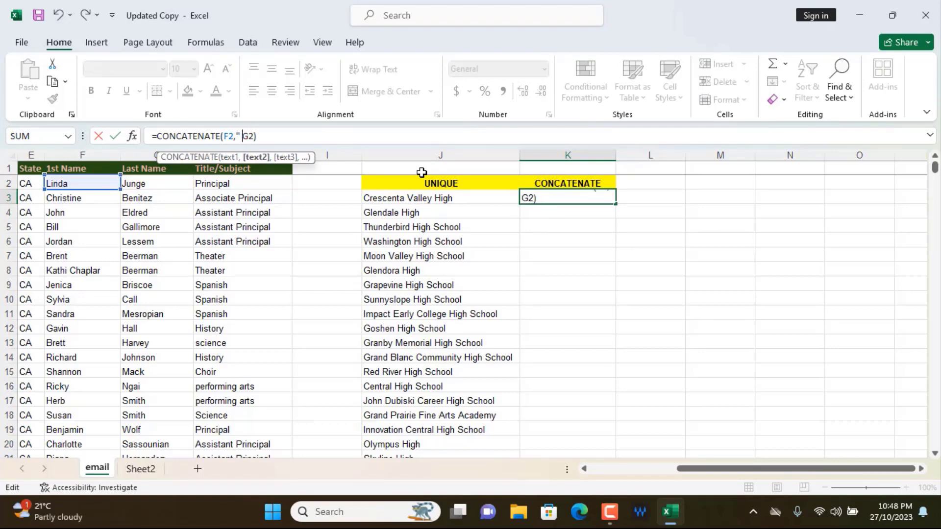
{"action": "type", "text": " \","}
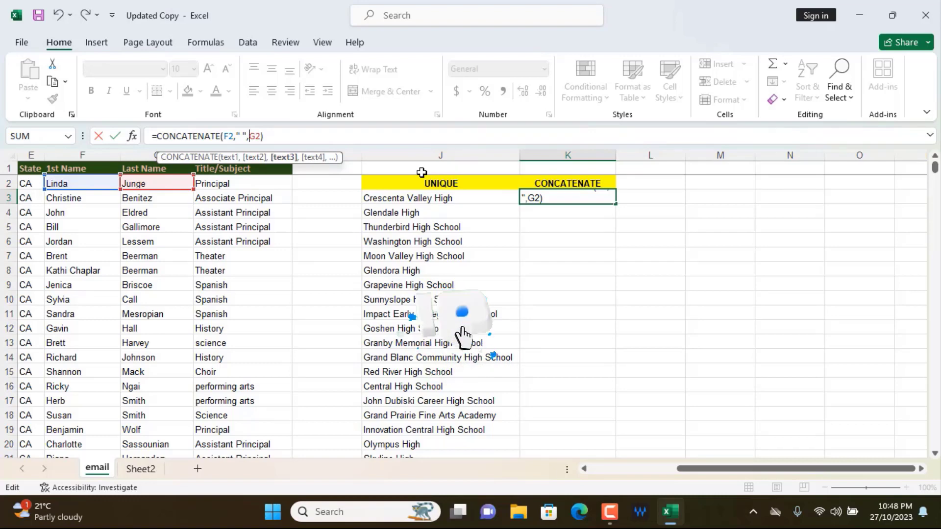
{"action": "key", "text": "Return"}
{"action": "left_click", "coordinate": [569, 199]}
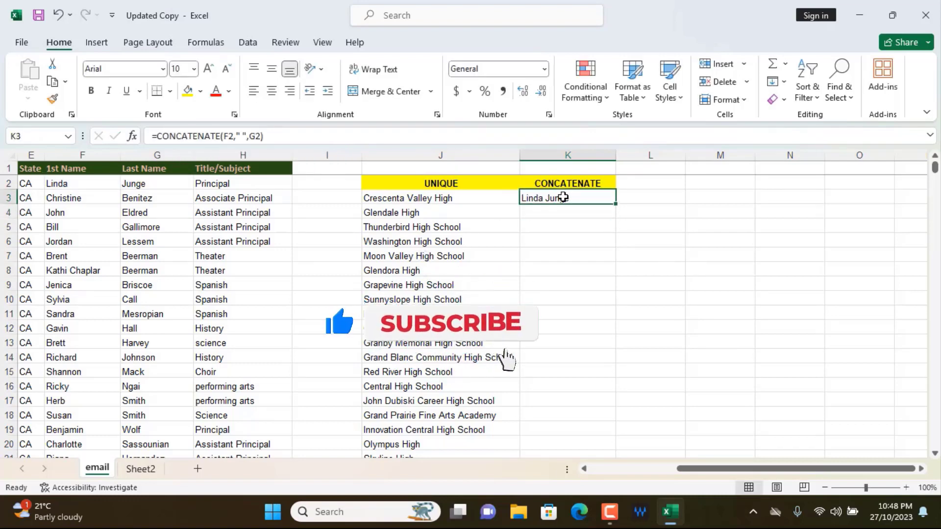
- Fill K3's formula down through row 60 and autofit column K to the full names
{"action": "left_click_drag", "start_coordinate": [615, 204], "coordinate": [615, 204]}
{"action": "double_click", "coordinate": [615, 204]}
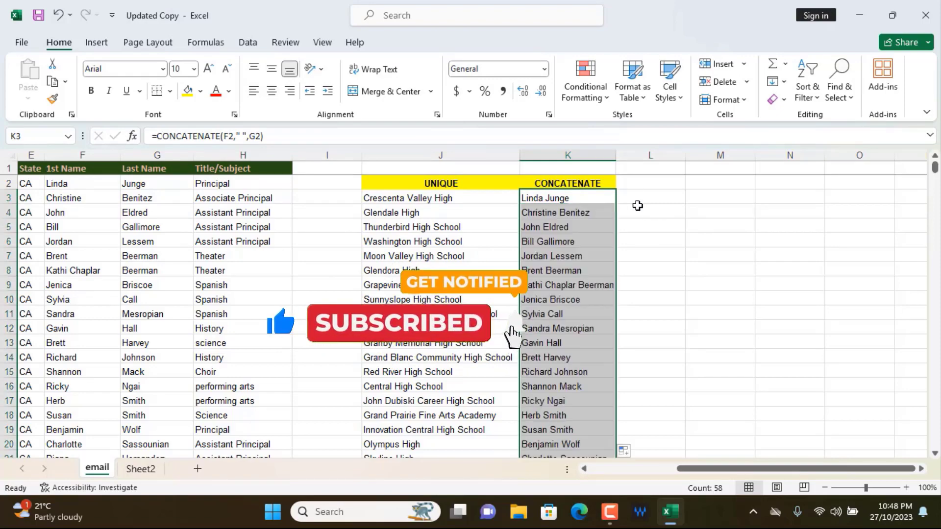
{"action": "double_click", "coordinate": [619, 154]}
{"action": "scroll", "coordinate": [653, 225], "scroll_direction": "down", "scroll_amount": 18}
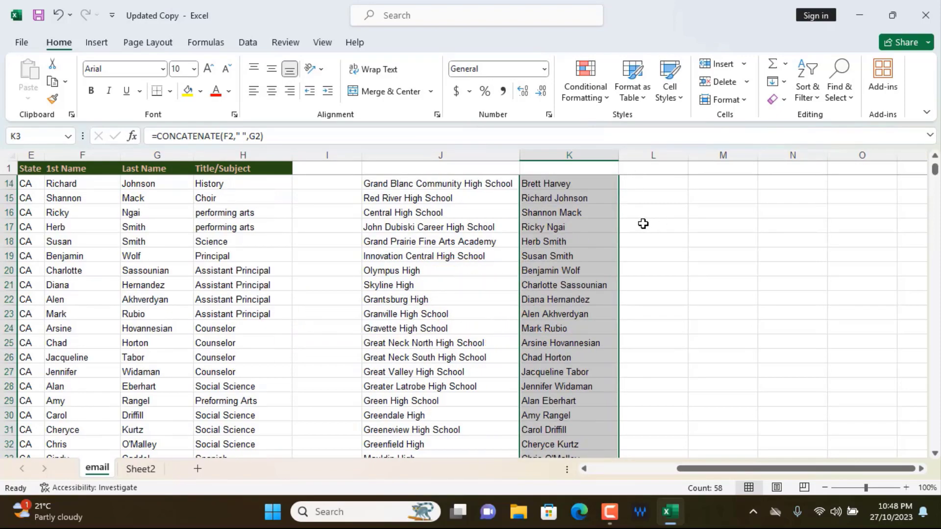
{"action": "scroll", "coordinate": [609, 234], "scroll_direction": "up", "scroll_amount": 3}
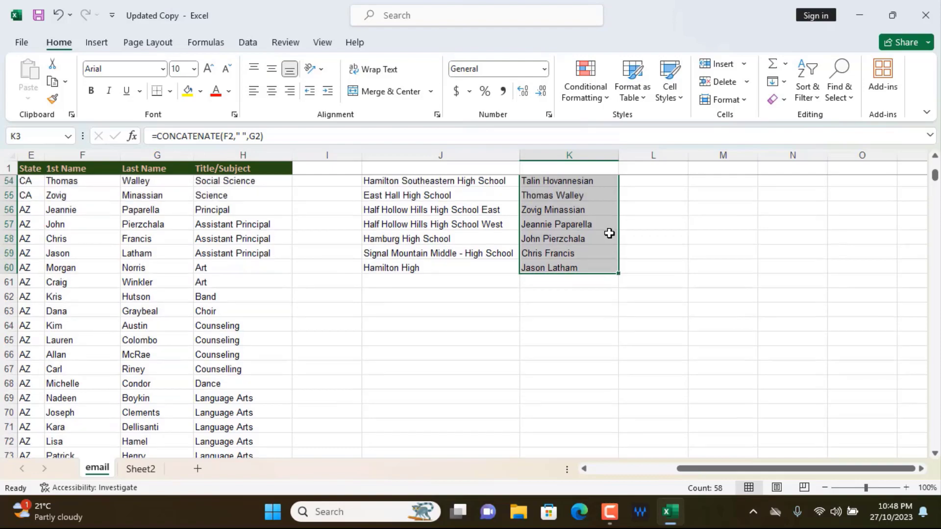
{"action": "scroll", "coordinate": [609, 233], "scroll_direction": "up", "scroll_amount": 15}
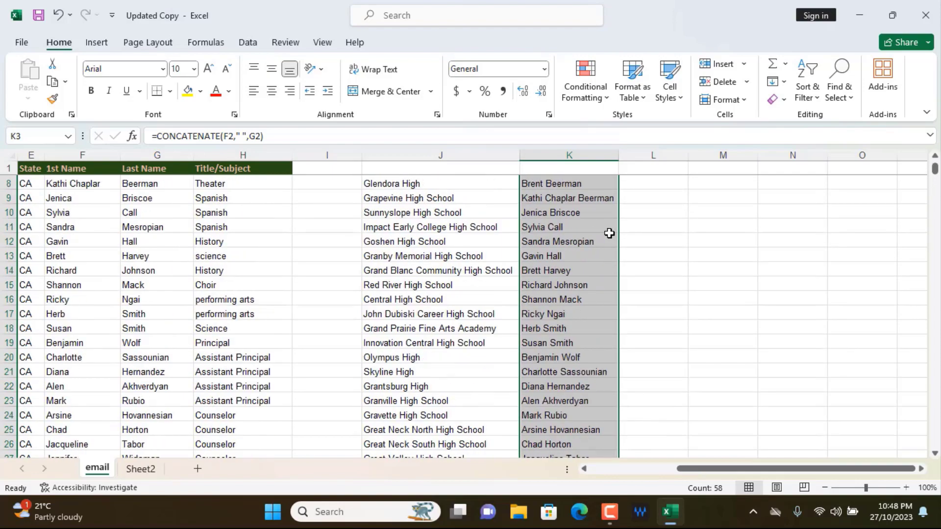
{"action": "left_click", "coordinate": [548, 199]}
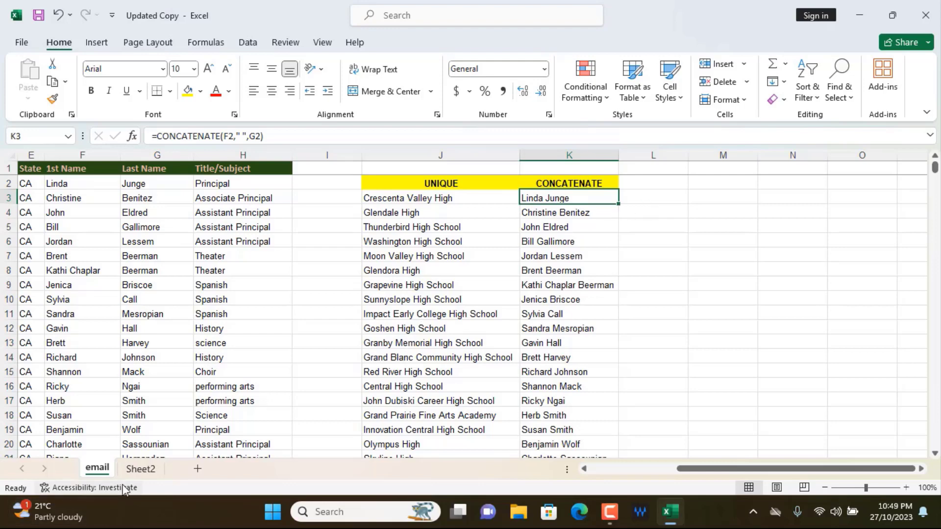
{"action": "left_click", "coordinate": [141, 469]}
{"action": "left_click", "coordinate": [114, 218]}
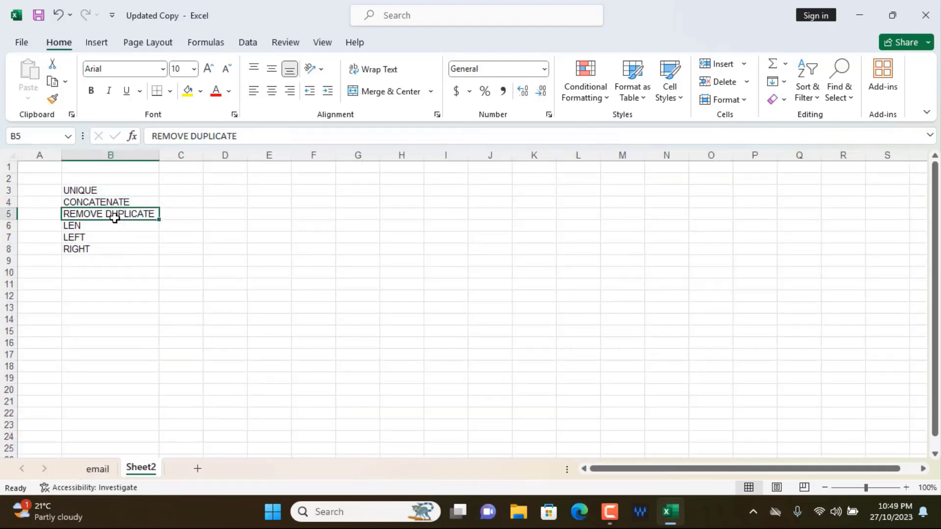
{"action": "left_click", "coordinate": [98, 468]}
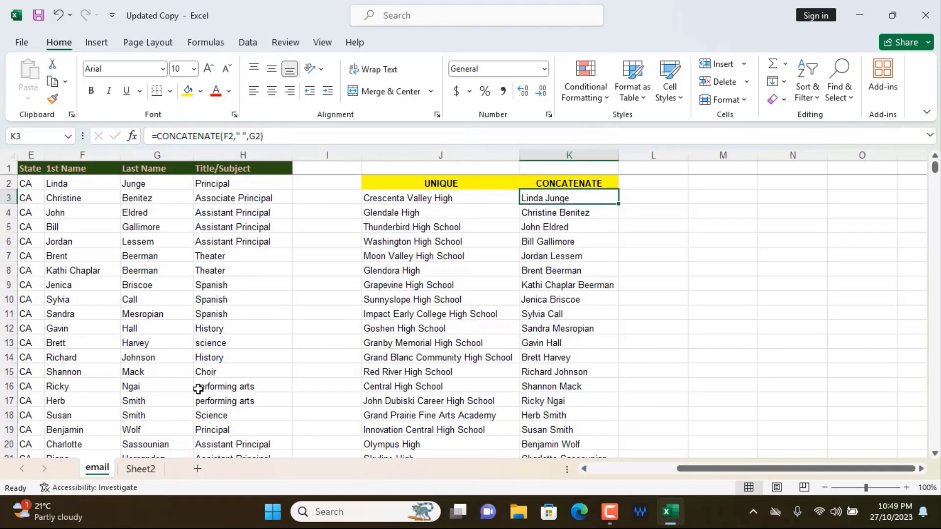
{"action": "left_click_drag", "start_coordinate": [708, 470], "coordinate": [611, 474]}
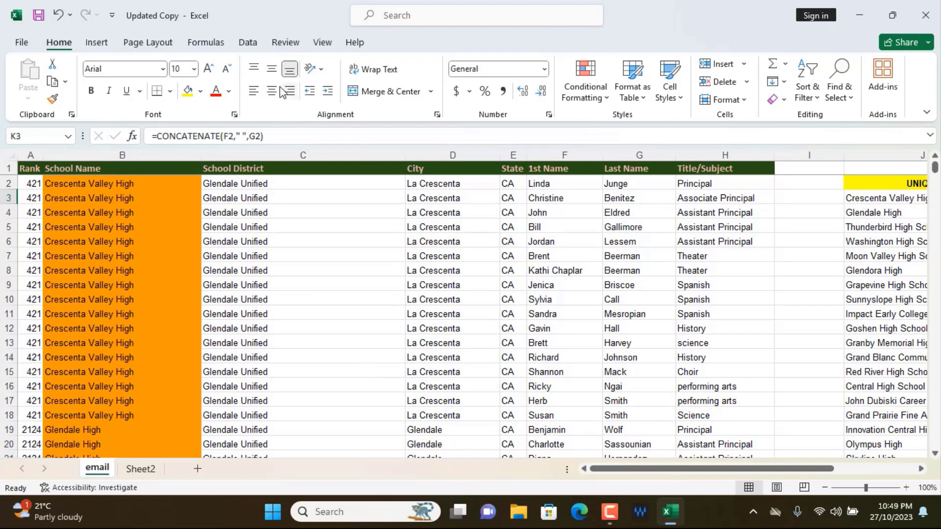
- Paste the School Name column from B1 down into A1 of new Sheet4 and autofit it
{"action": "left_click", "coordinate": [84, 171]}
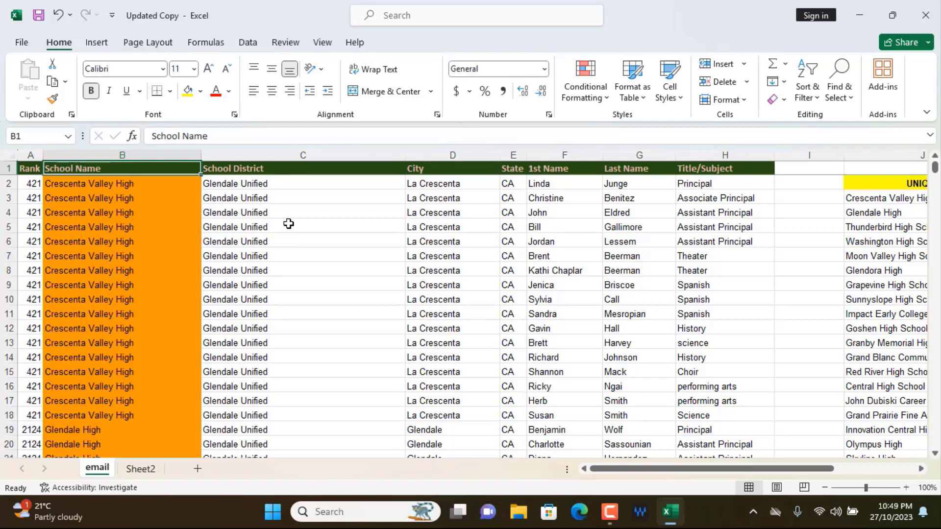
{"action": "key", "text": "ctrl+shift+Down"}
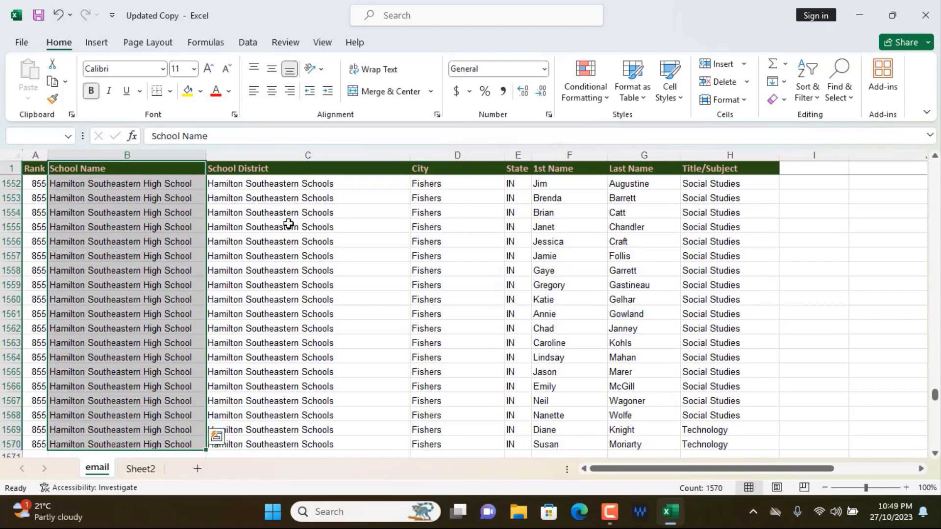
{"action": "key", "text": "ctrl+c"}
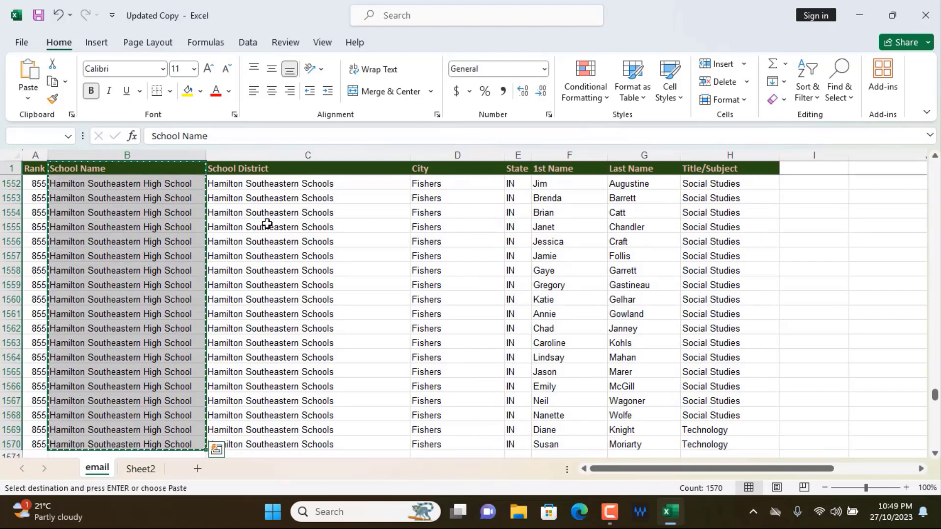
{"action": "left_click", "coordinate": [198, 470]}
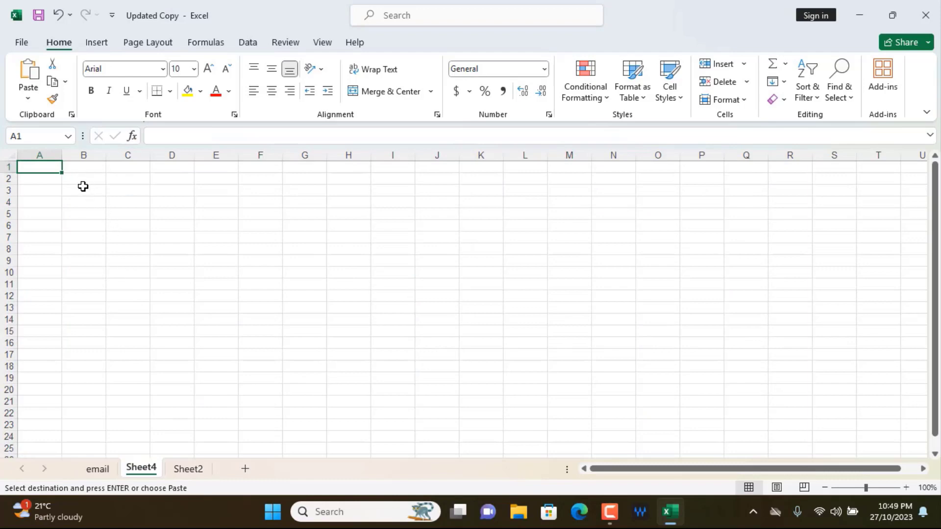
{"action": "key", "text": "ctrl+v"}
{"action": "double_click", "coordinate": [62, 155]}
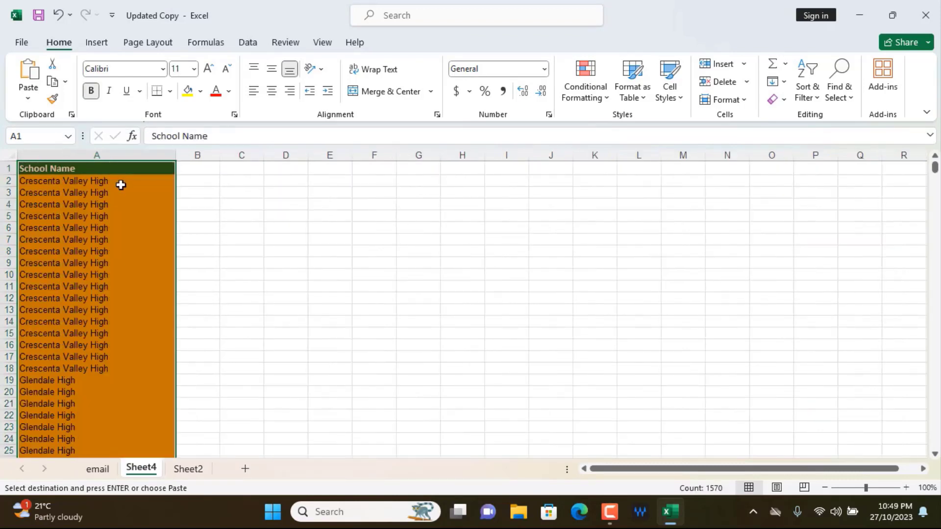
{"action": "left_click", "coordinate": [263, 220]}
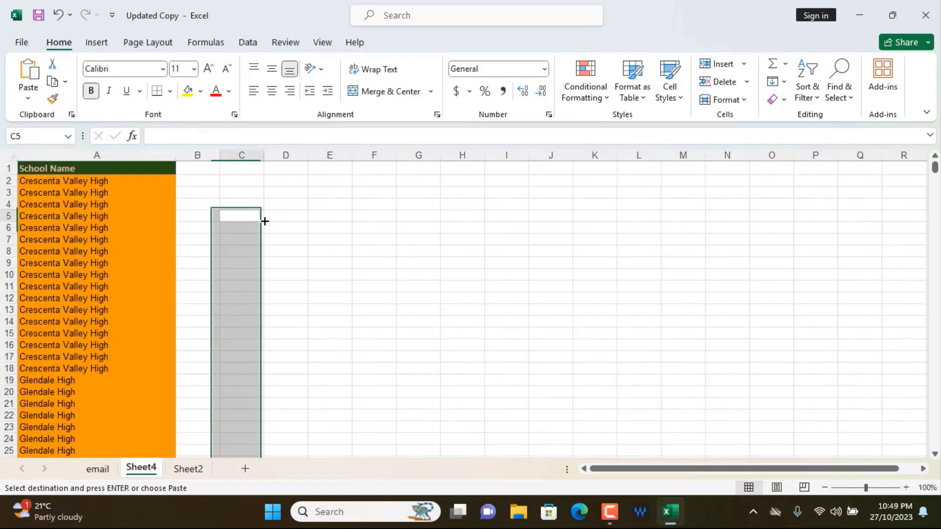
{"action": "left_click", "coordinate": [83, 154]}
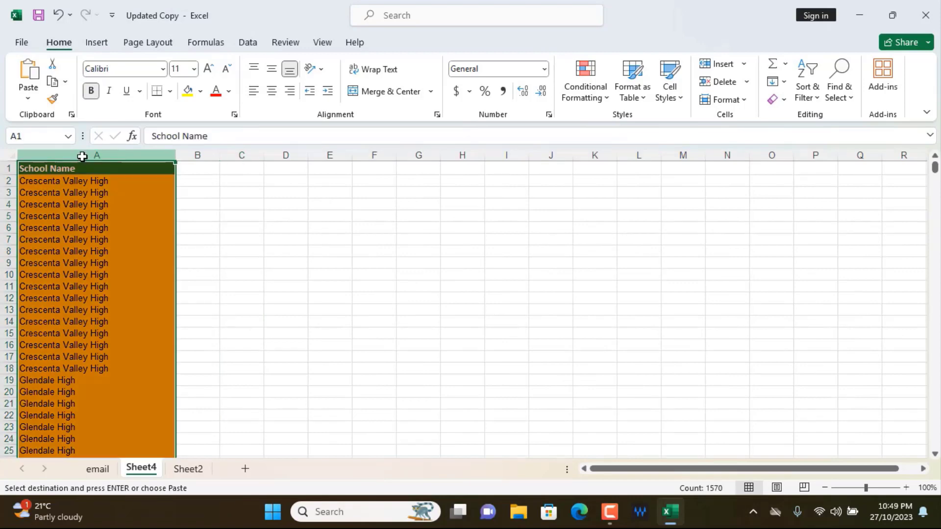
- Run Remove Duplicates on column A, removing 1511 duplicates and leaving 58 schools
{"action": "left_click", "coordinate": [249, 43]}
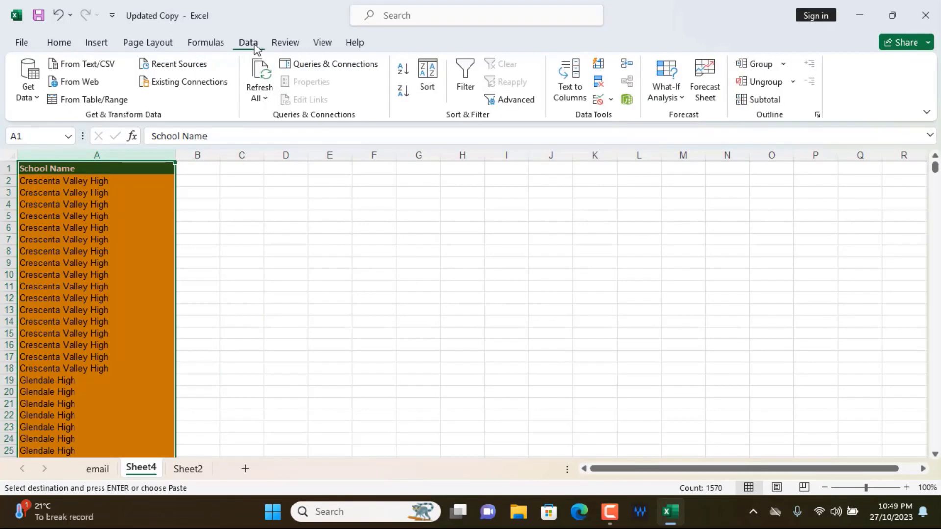
{"action": "left_click", "coordinate": [599, 83]}
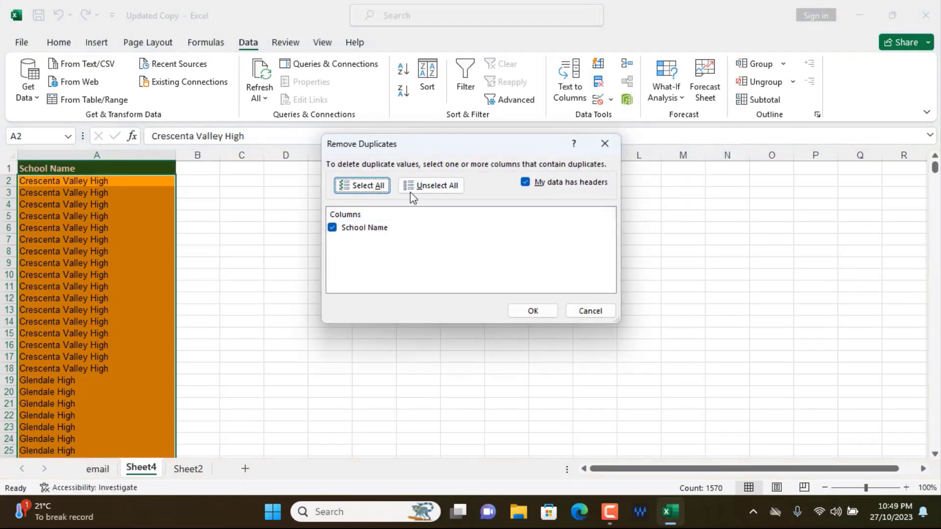
{"action": "left_click_drag", "start_coordinate": [437, 144], "coordinate": [419, 216]}
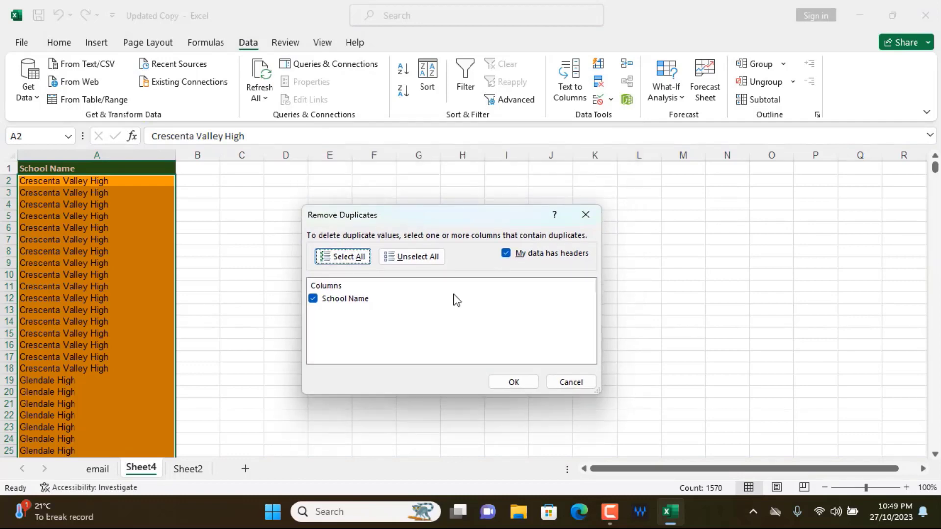
{"action": "left_click", "coordinate": [513, 382]}
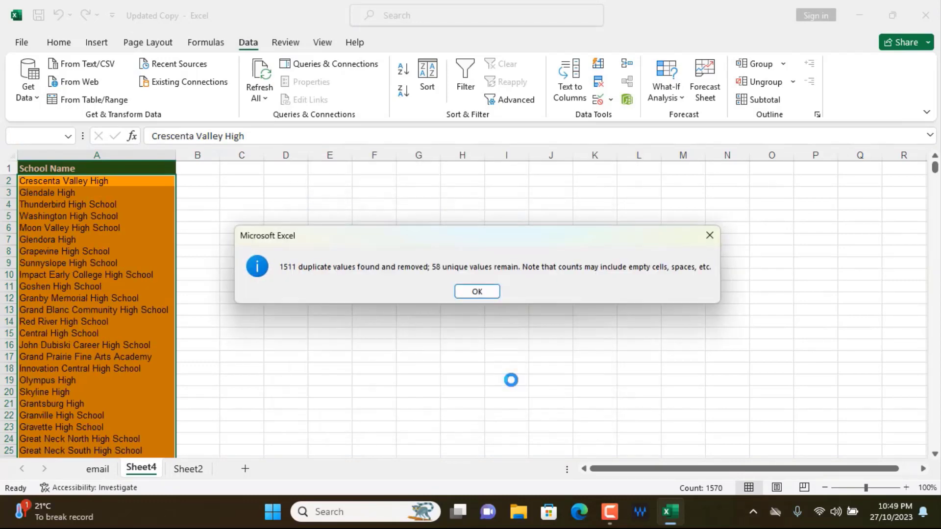
{"action": "left_click", "coordinate": [477, 292]}
{"action": "left_click", "coordinate": [456, 308]}
{"action": "left_click_drag", "start_coordinate": [174, 158], "coordinate": [173, 159]}
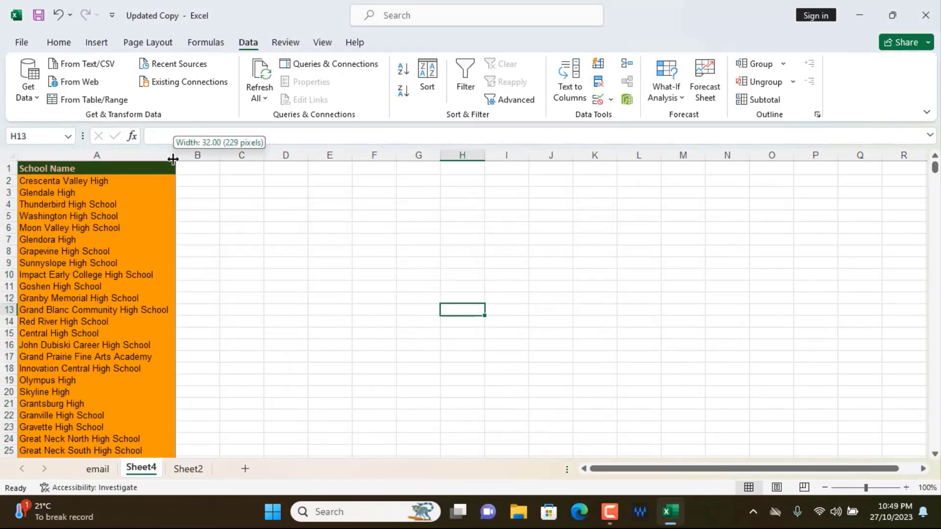
- Select the 58 unique school names starting from Crescenta Valley High
{"action": "left_click", "coordinate": [41, 181]}
{"action": "scroll", "coordinate": [147, 220], "scroll_direction": "down", "scroll_amount": 6}
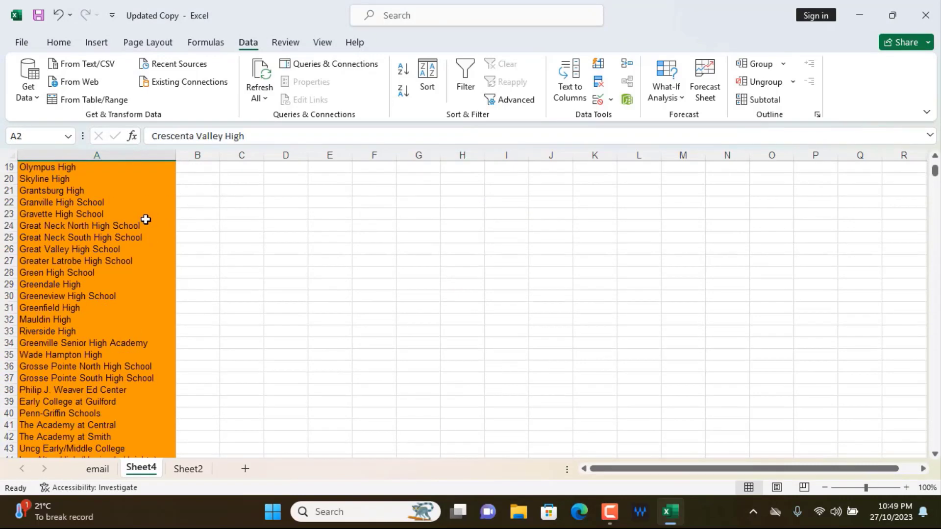
{"action": "scroll", "coordinate": [146, 219], "scroll_direction": "up", "scroll_amount": 6}
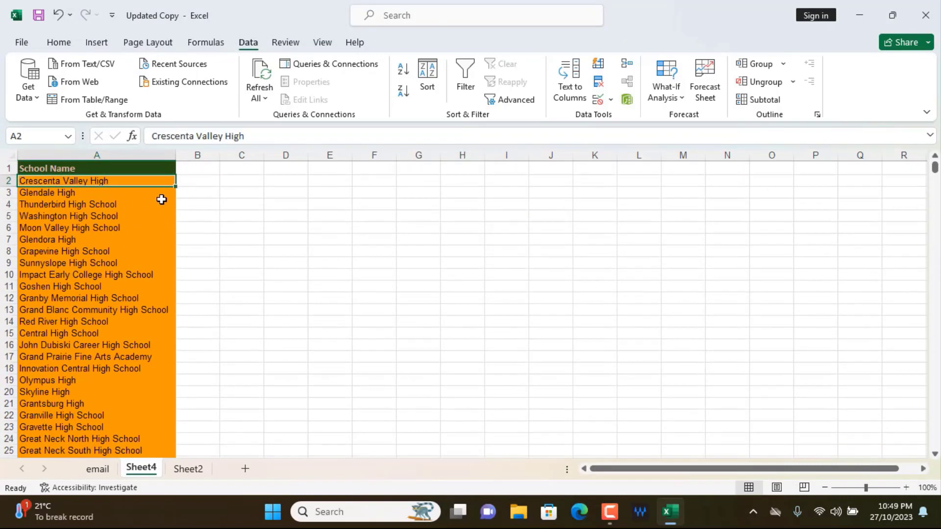
{"action": "key", "text": "ctrl+shift+Down"}
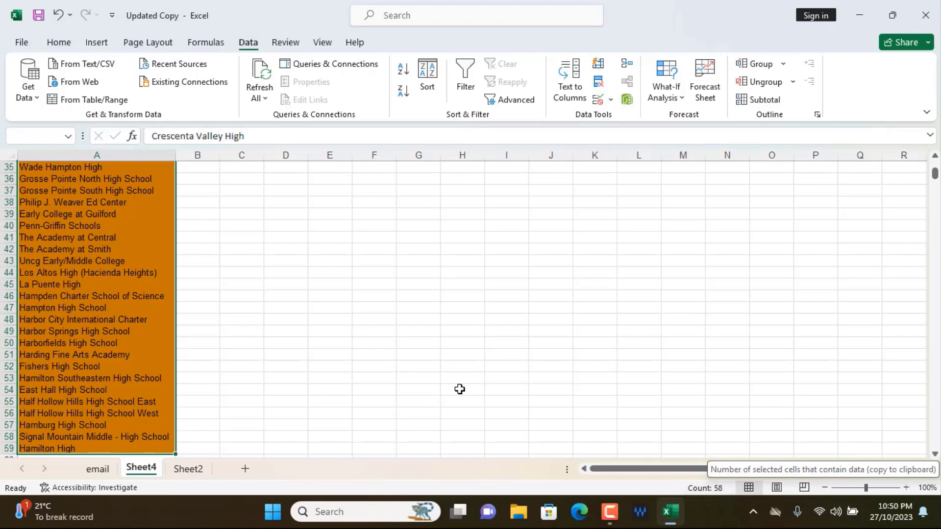
{"action": "scroll", "coordinate": [447, 368], "scroll_direction": "up", "scroll_amount": 11}
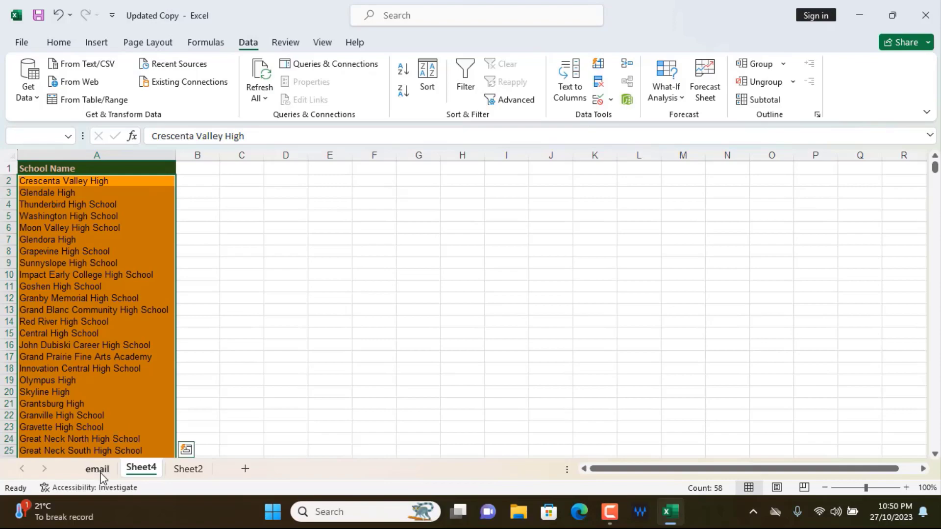
- Pick LEN (B6) from Sheet2's topic list, then return to the email sheet's school table
{"action": "left_click", "coordinate": [97, 469]}
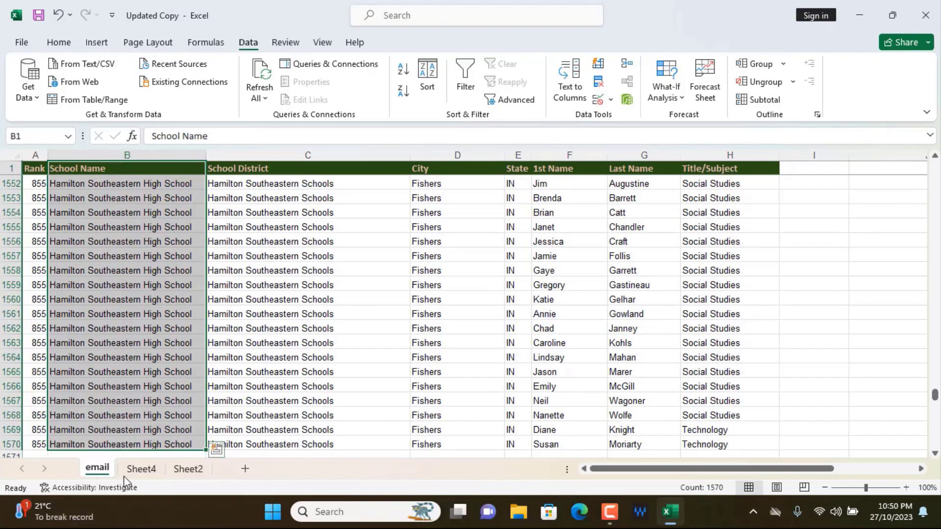
{"action": "scroll", "coordinate": [216, 449], "scroll_direction": "up", "scroll_amount": 5}
{"action": "left_click_drag", "start_coordinate": [935, 392], "coordinate": [934, 169]}
{"action": "left_click", "coordinate": [188, 469]}
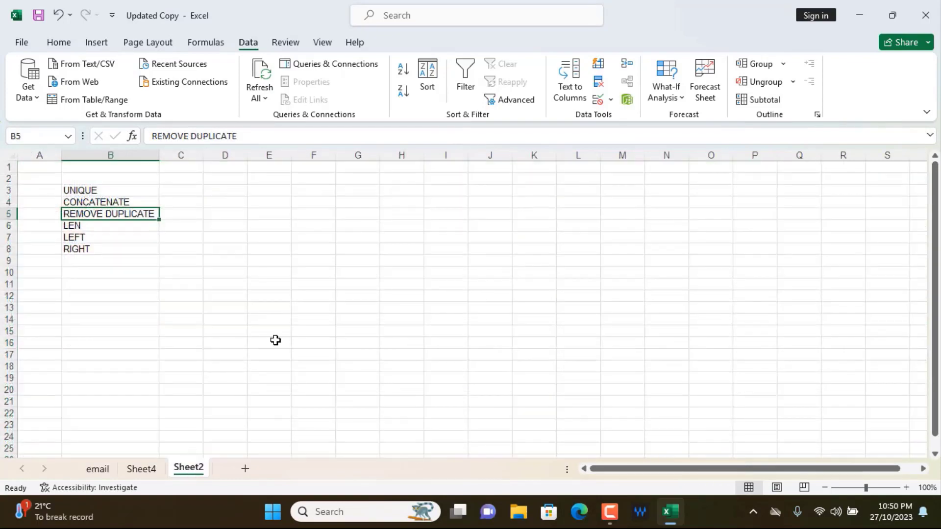
{"action": "left_click", "coordinate": [90, 227]}
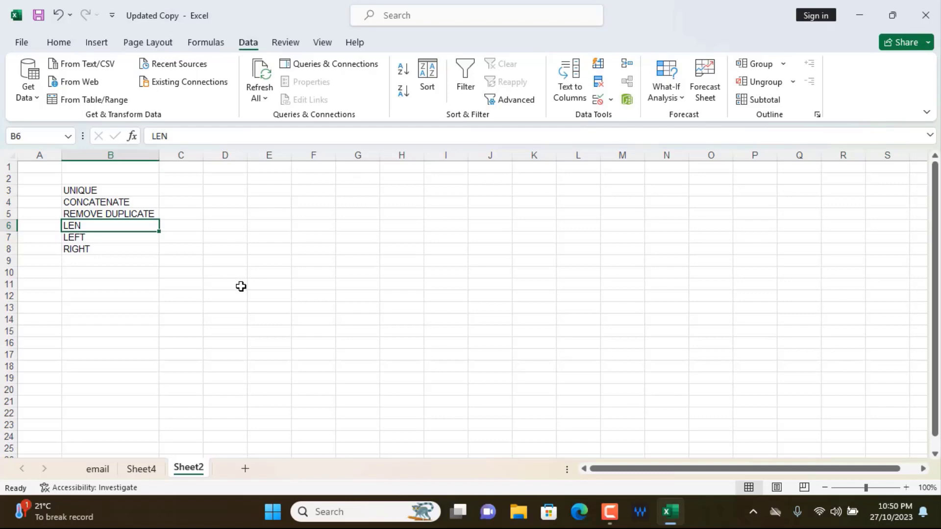
{"action": "left_click", "coordinate": [99, 472]}
{"action": "left_click", "coordinate": [453, 284]}
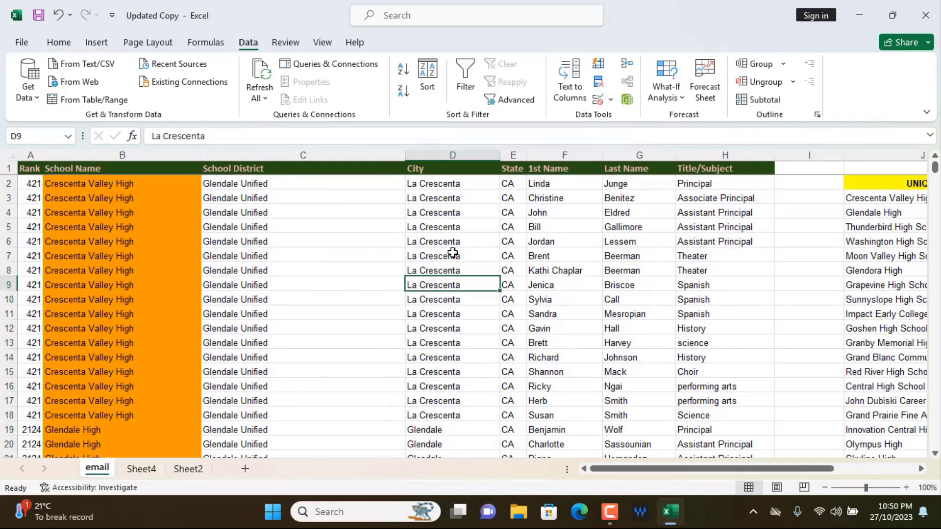
- Insert a new empty column D before the City column
{"action": "left_click", "coordinate": [441, 155]}
{"action": "right_click", "coordinate": [434, 155]}
{"action": "left_click", "coordinate": [472, 290]}
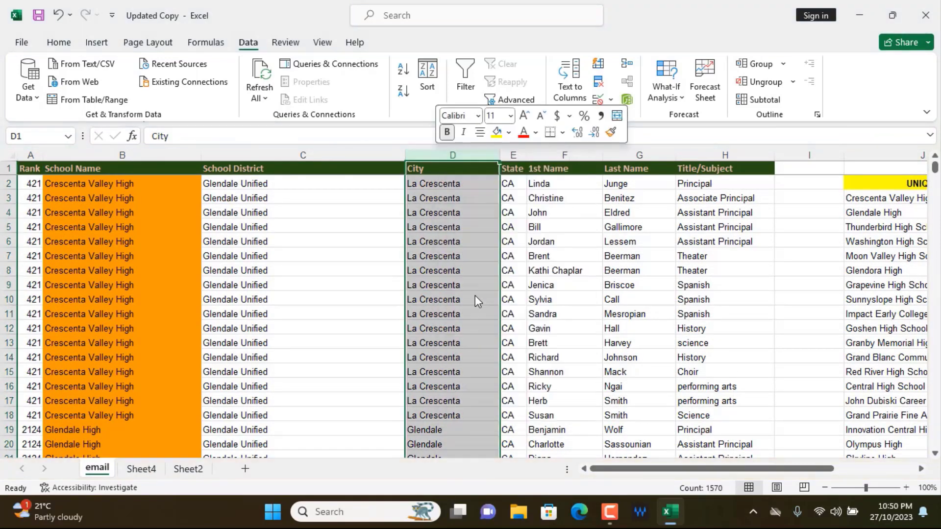
{"action": "left_click", "coordinate": [508, 273]}
- Enter =LEN(C2) in D2, returning 16 for Glendale Unified, and centre it
{"action": "left_click", "coordinate": [436, 185]}
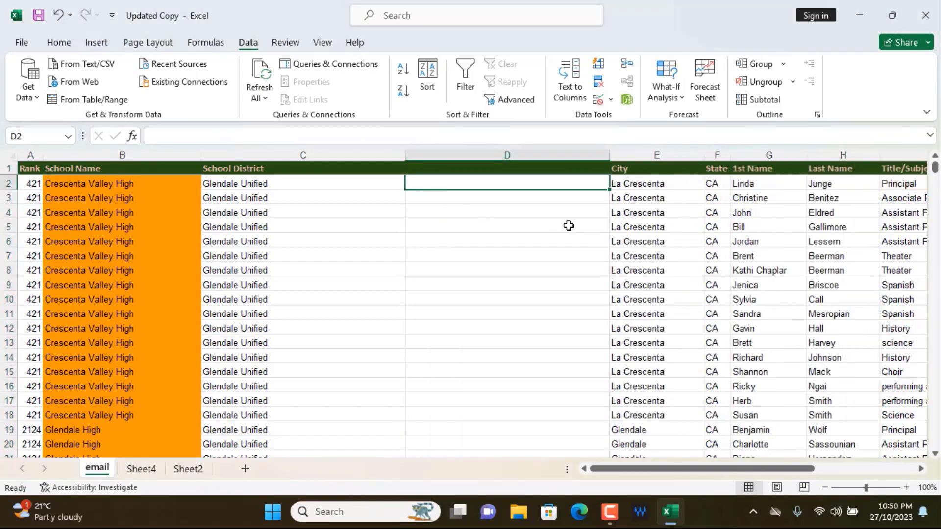
{"action": "type", "text": "=LEN"}
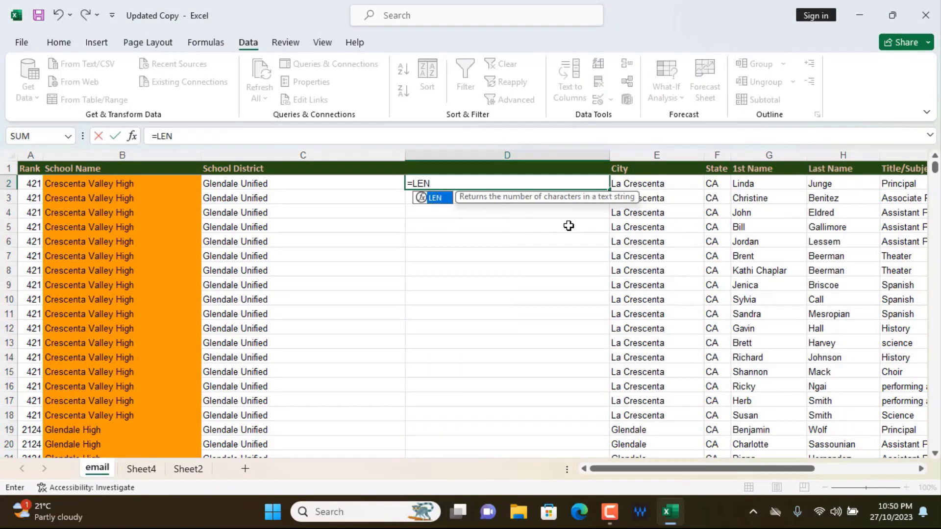
{"action": "double_click", "coordinate": [438, 199]}
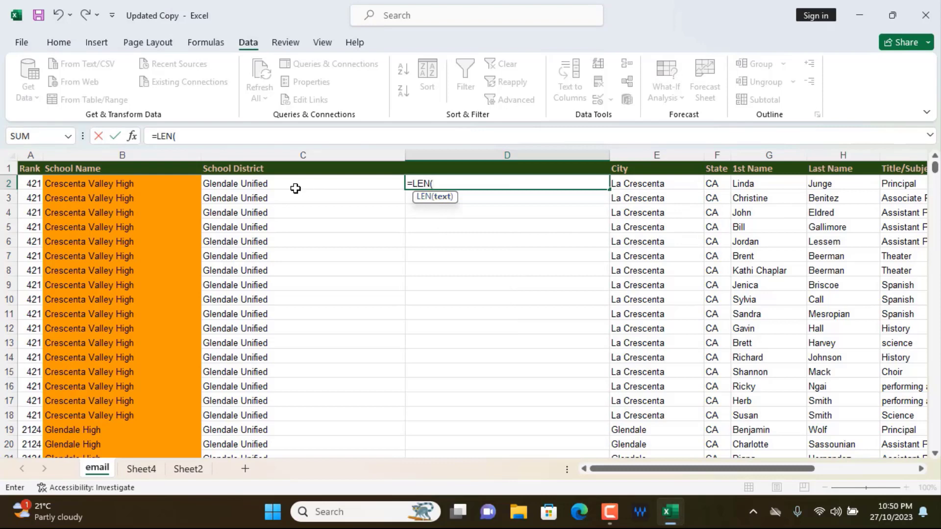
{"action": "left_click", "coordinate": [246, 185]}
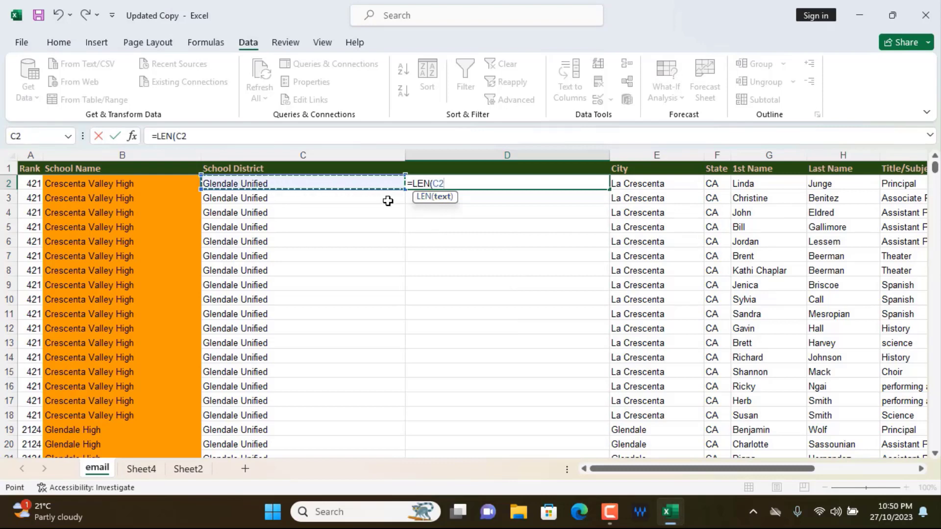
{"action": "key", "text": "Return"}
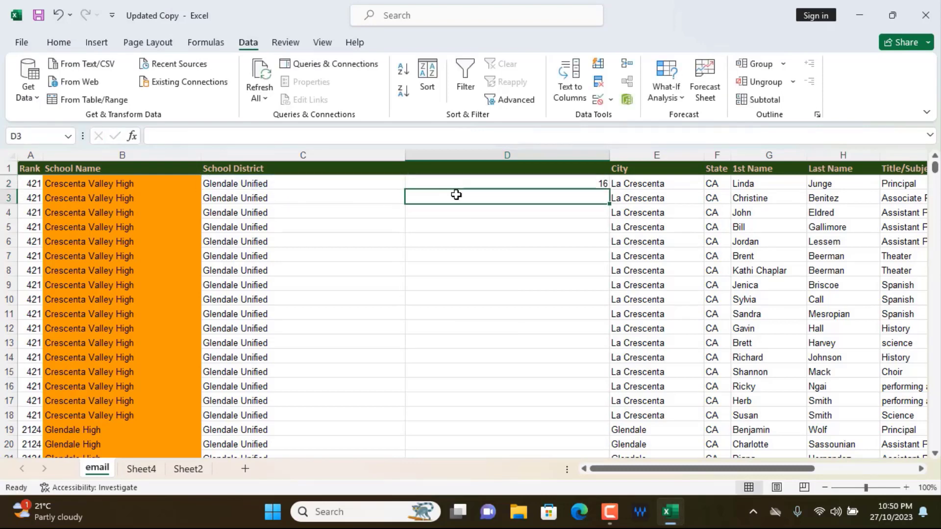
{"action": "left_click", "coordinate": [449, 180]}
{"action": "left_click", "coordinate": [59, 43]}
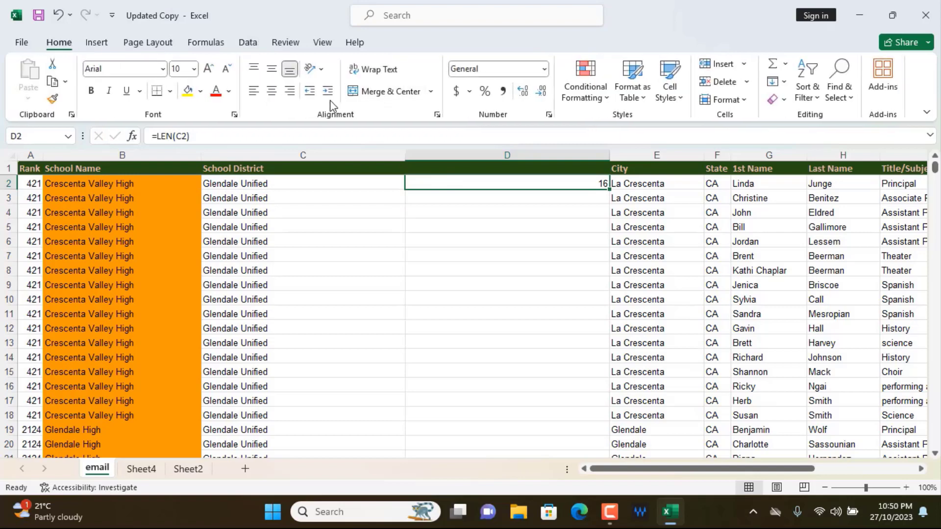
{"action": "left_click", "coordinate": [271, 90]}
- Widen column D to fit and fill the =LEN formula down for every district
{"action": "double_click", "coordinate": [610, 155]}
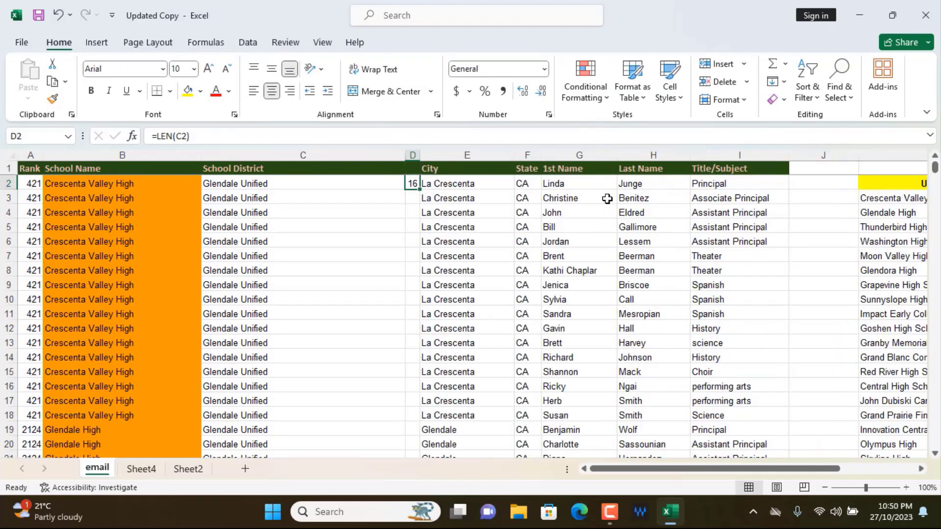
{"action": "left_click", "coordinate": [604, 212]}
{"action": "left_click_drag", "start_coordinate": [419, 153], "coordinate": [438, 154]}
{"action": "left_click", "coordinate": [244, 168]}
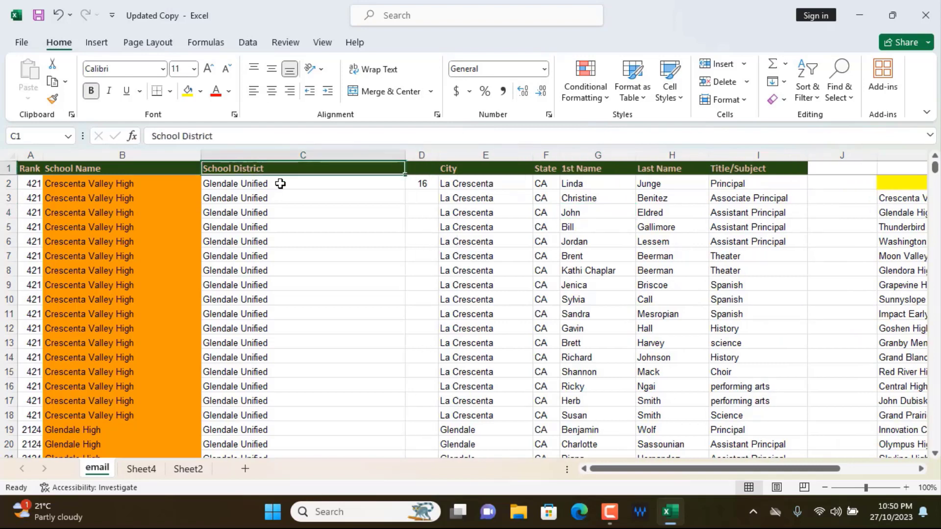
{"action": "left_click", "coordinate": [250, 184]}
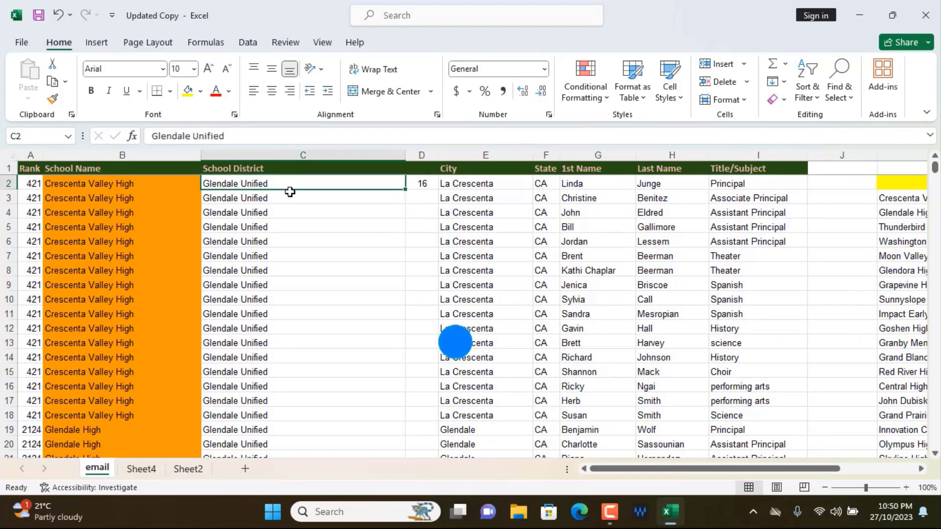
{"action": "left_click", "coordinate": [418, 185]}
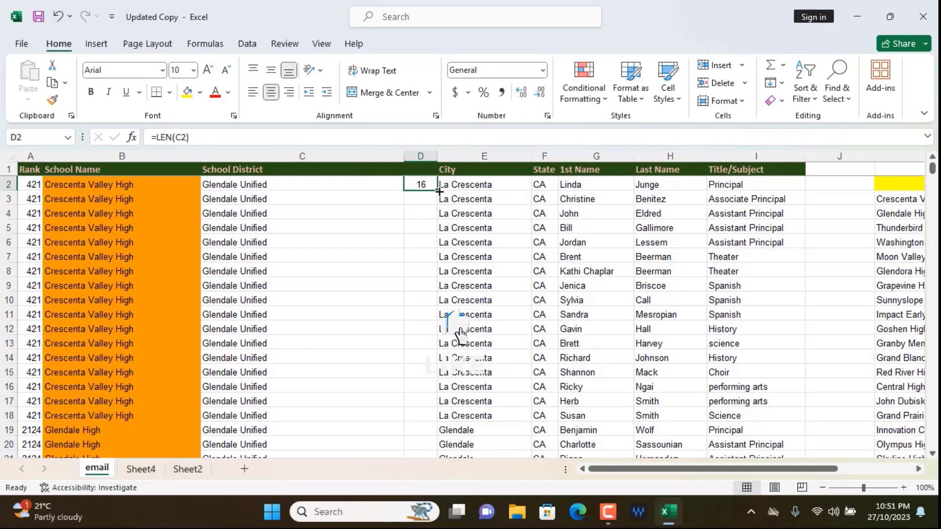
{"action": "double_click", "coordinate": [439, 192]}
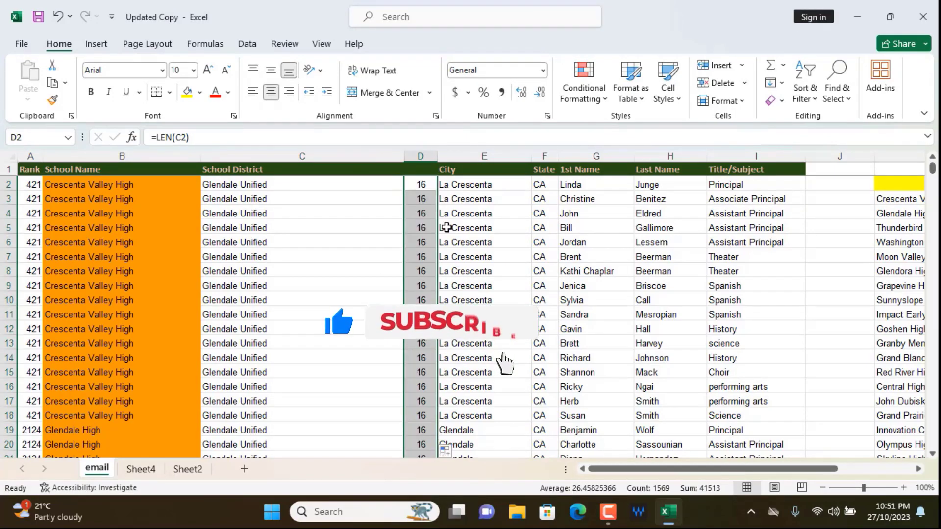
- Spot-check the character counts for Thunderbird in C56 and the formula in D58
{"action": "scroll", "coordinate": [424, 224], "scroll_direction": "down", "scroll_amount": 12}
{"action": "scroll", "coordinate": [425, 224], "scroll_direction": "down", "scroll_amount": 8}
{"action": "scroll", "coordinate": [422, 212], "scroll_direction": "up", "scroll_amount": 3}
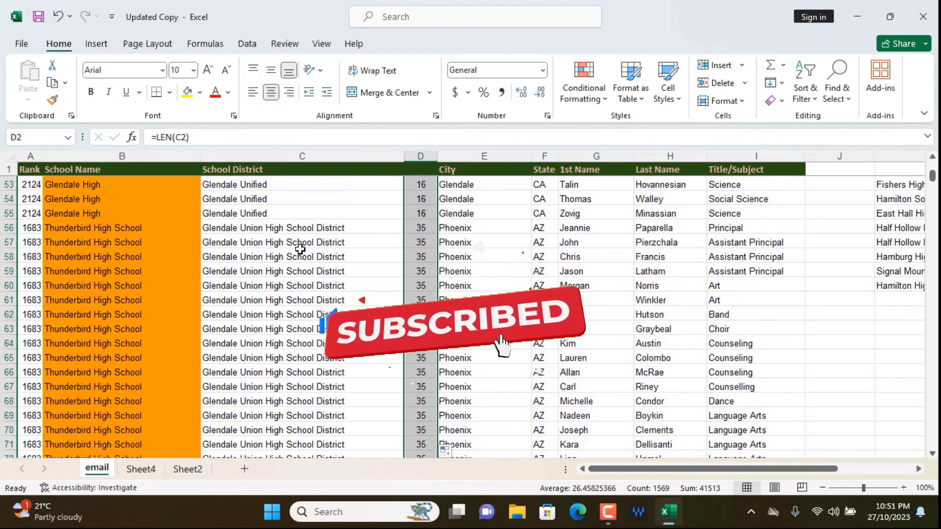
{"action": "left_click", "coordinate": [340, 228]}
{"action": "left_click_drag", "start_coordinate": [341, 229], "coordinate": [420, 226]}
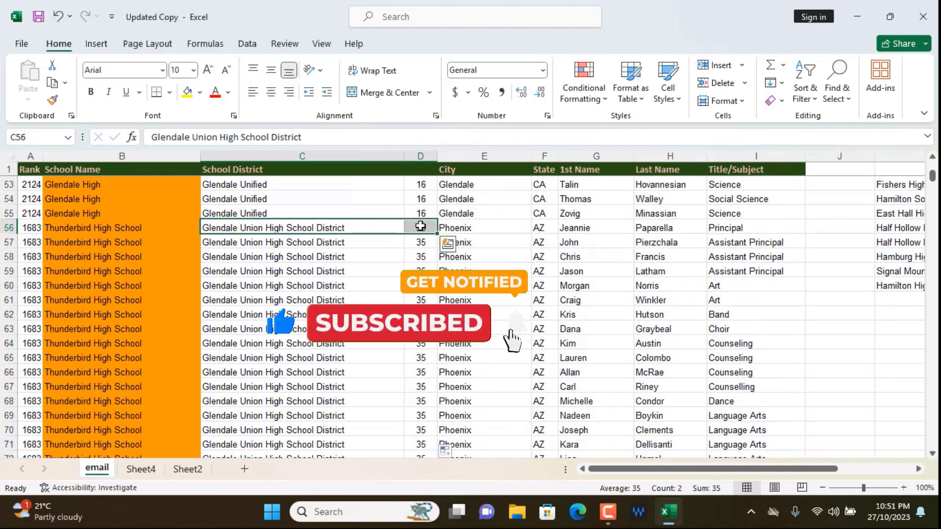
{"action": "left_click", "coordinate": [420, 256]}
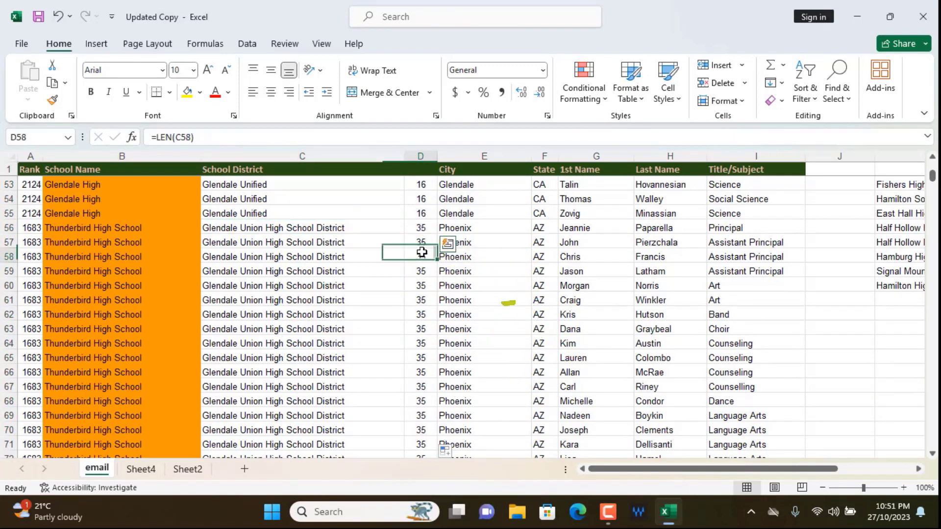
{"action": "scroll", "coordinate": [424, 260], "scroll_direction": "down", "scroll_amount": 20}
{"action": "scroll", "coordinate": [426, 264], "scroll_direction": "down", "scroll_amount": 18}
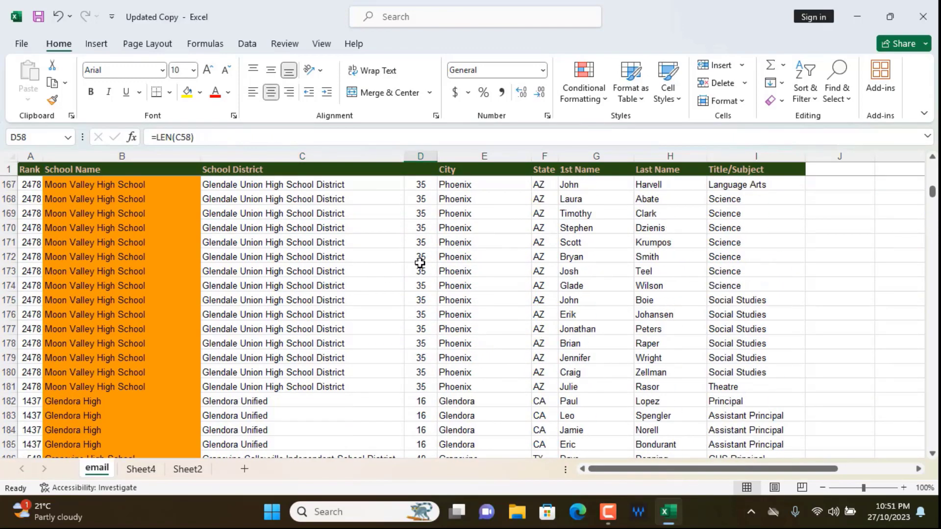
{"action": "scroll", "coordinate": [421, 260], "scroll_direction": "up", "scroll_amount": 3}
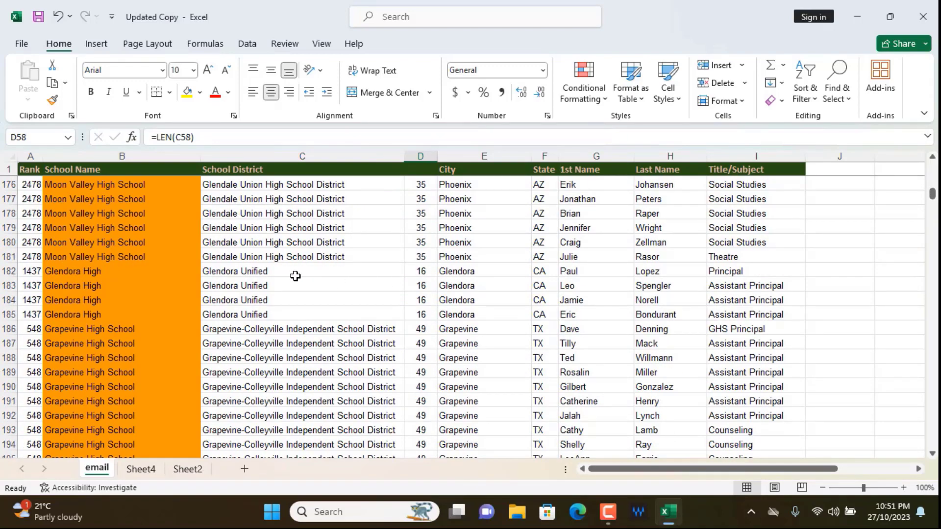
- Check the Glendora Unified counts and the LEN formula in D189, then scroll back up
{"action": "left_click_drag", "start_coordinate": [295, 276], "coordinate": [424, 304]}
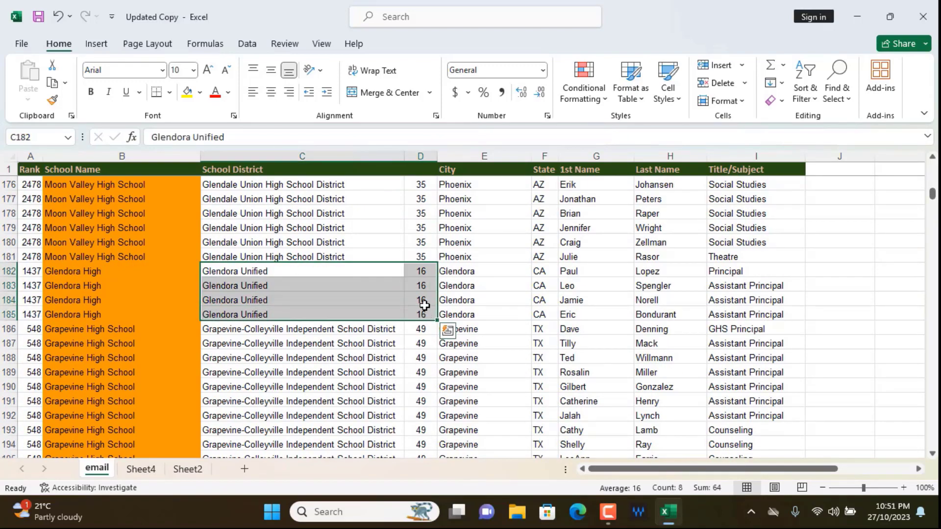
{"action": "scroll", "coordinate": [425, 305], "scroll_direction": "down", "scroll_amount": 2}
{"action": "left_click", "coordinate": [430, 283]}
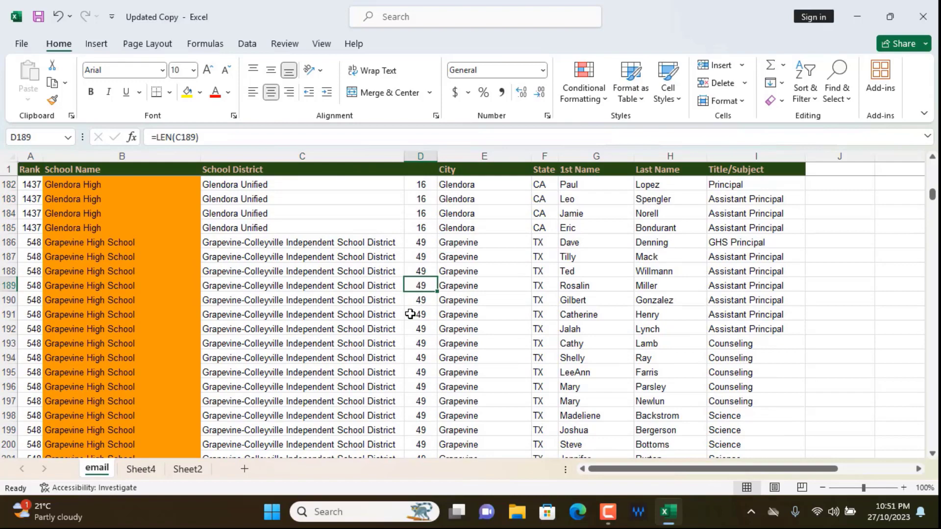
{"action": "scroll", "coordinate": [410, 314], "scroll_direction": "down", "scroll_amount": 20}
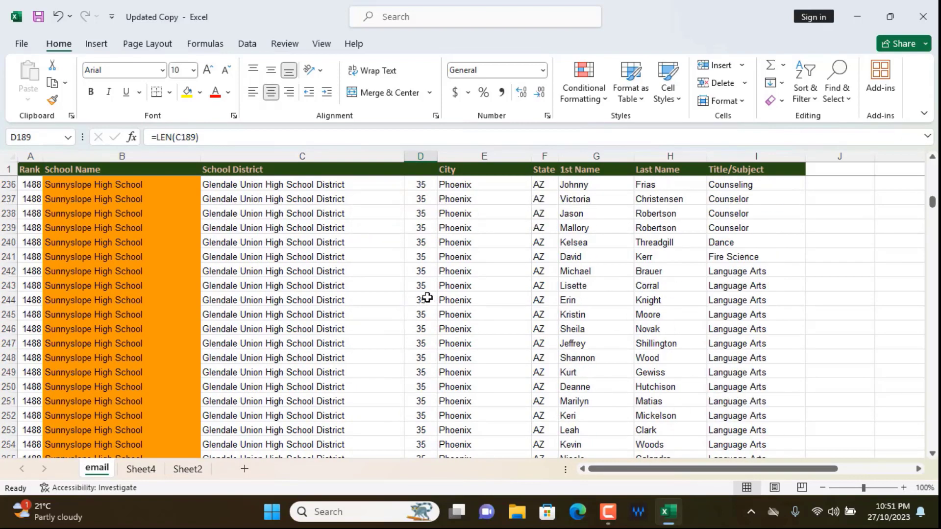
{"action": "scroll", "coordinate": [428, 298], "scroll_direction": "down", "scroll_amount": 7}
{"action": "scroll", "coordinate": [428, 297], "scroll_direction": "up", "scroll_amount": 20}
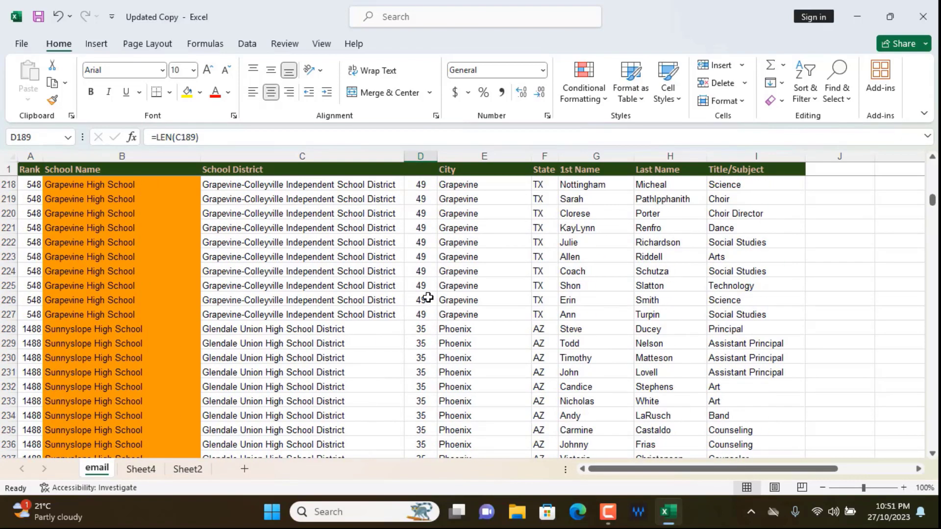
{"action": "scroll", "coordinate": [428, 298], "scroll_direction": "up", "scroll_amount": 20}
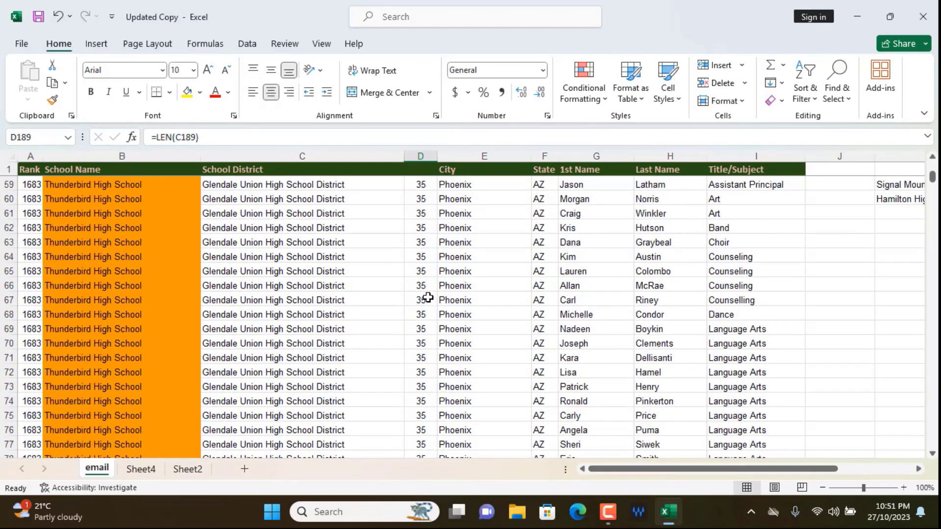
{"action": "scroll", "coordinate": [428, 298], "scroll_direction": "up", "scroll_amount": 6}
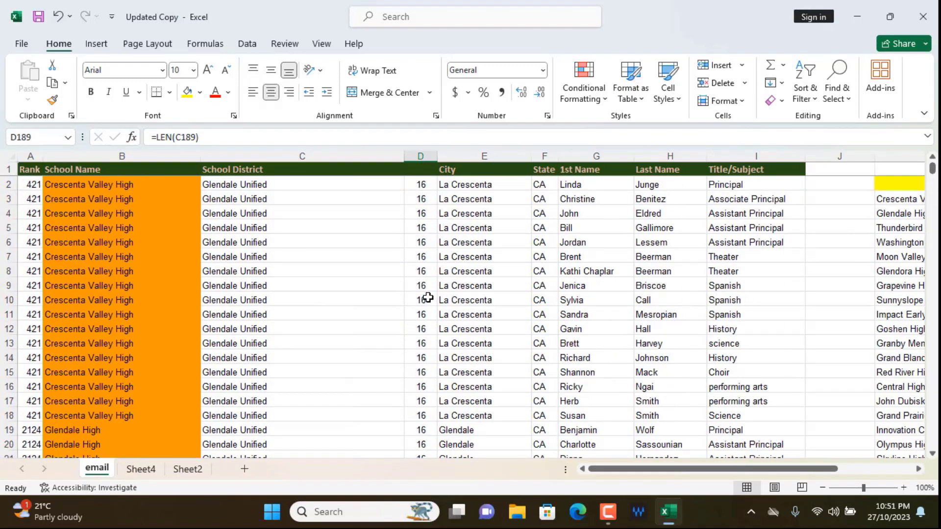
{"action": "left_click", "coordinate": [439, 267]}
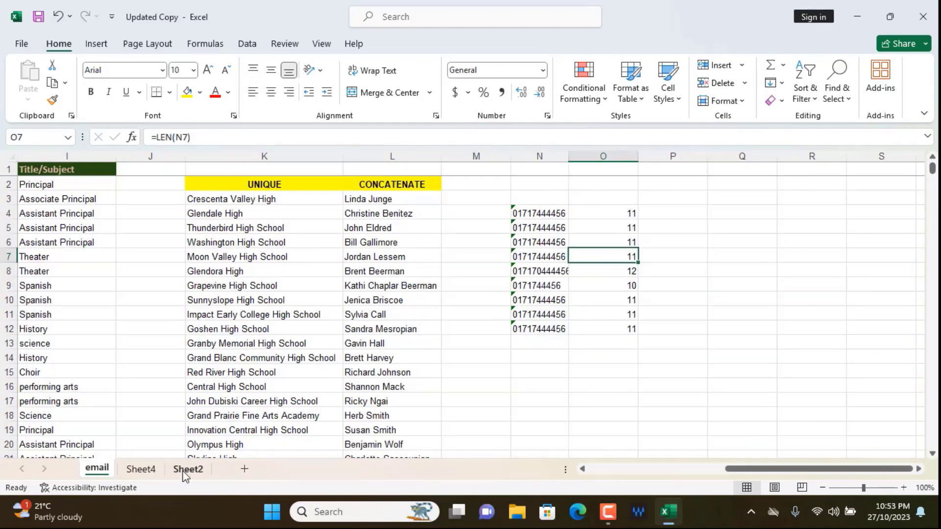
{"action": "left_click", "coordinate": [184, 470]}
{"action": "left_click", "coordinate": [90, 237]}
{"action": "left_click", "coordinate": [170, 272]}
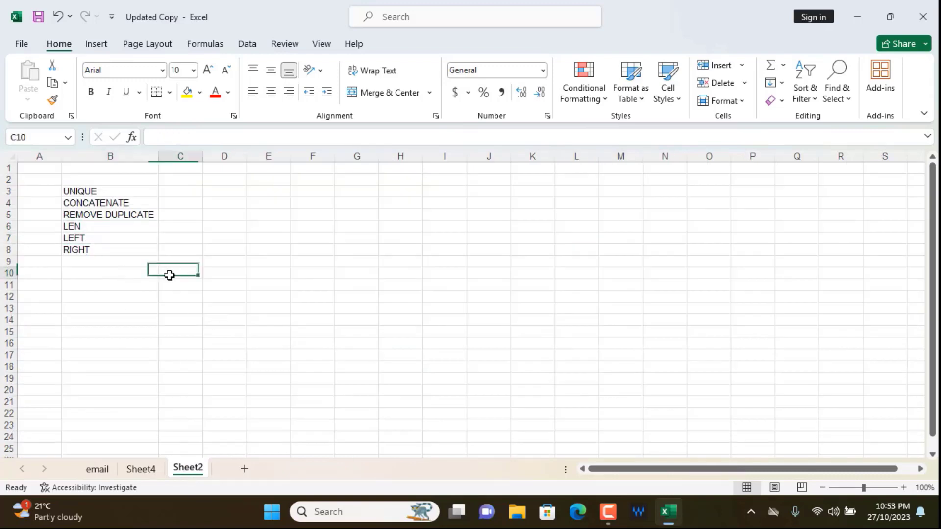
{"action": "left_click_drag", "start_coordinate": [75, 238], "coordinate": [74, 251]}
{"action": "left_click", "coordinate": [98, 469]}
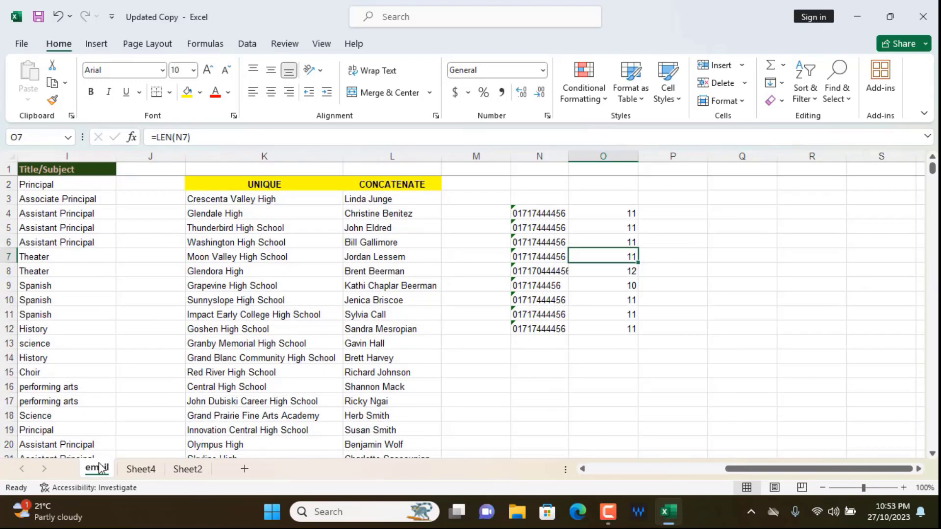
{"action": "left_click", "coordinate": [281, 357]}
{"action": "left_click_drag", "start_coordinate": [767, 469], "coordinate": [533, 478]}
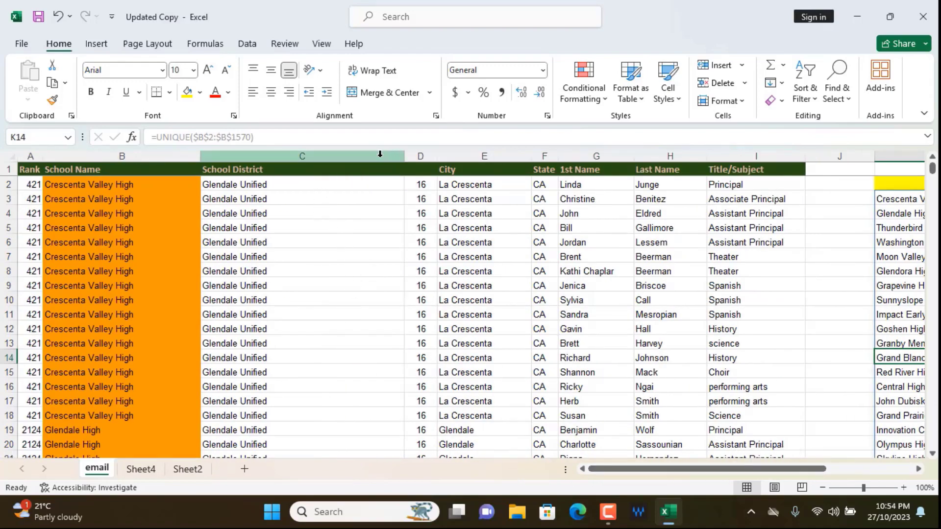
- Insert a narrowed blank column D after School District, shifting the counts to E
{"action": "right_click", "coordinate": [411, 156]}
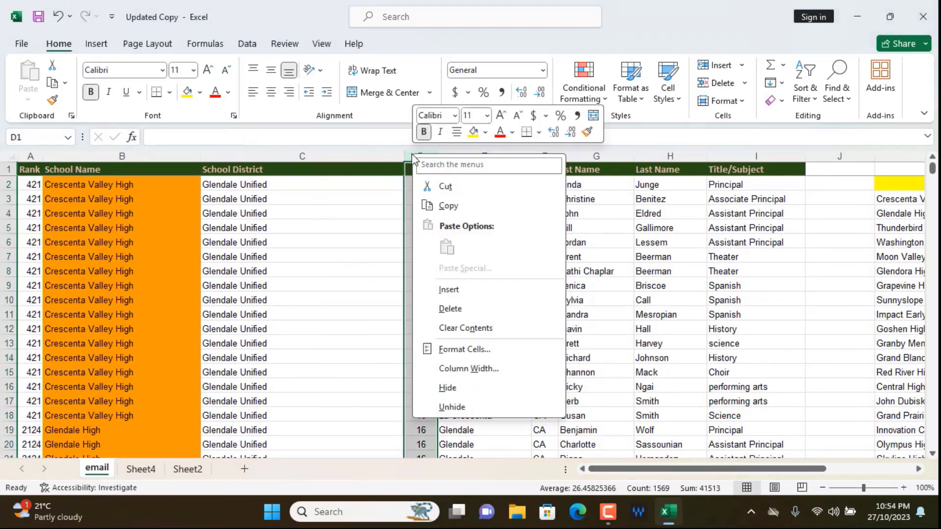
{"action": "left_click", "coordinate": [464, 290]}
{"action": "left_click", "coordinate": [420, 284]}
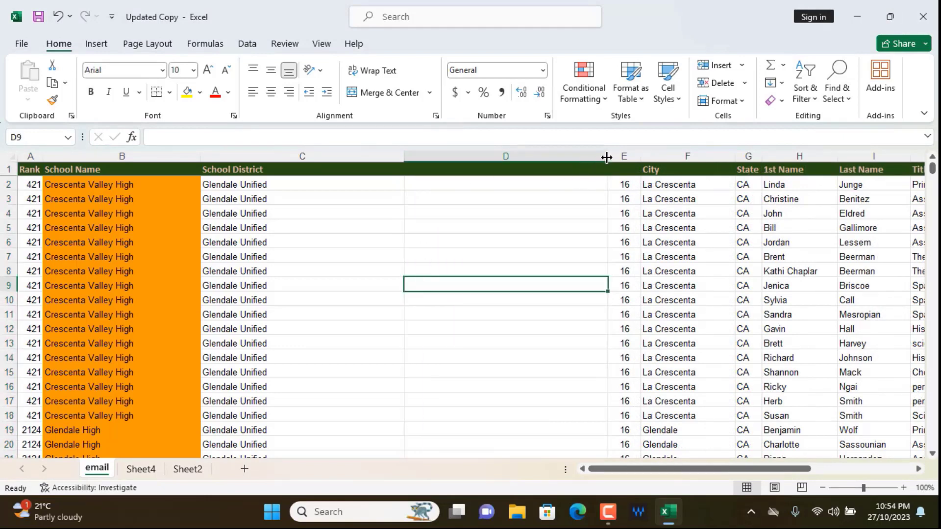
{"action": "left_click_drag", "start_coordinate": [607, 157], "coordinate": [548, 157]}
{"action": "left_click", "coordinate": [428, 185]}
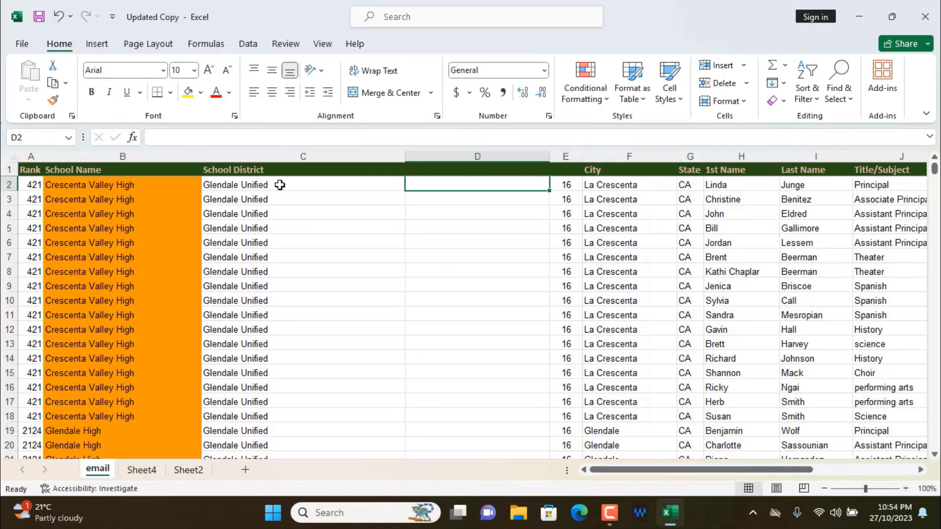
{"action": "left_click", "coordinate": [238, 185]}
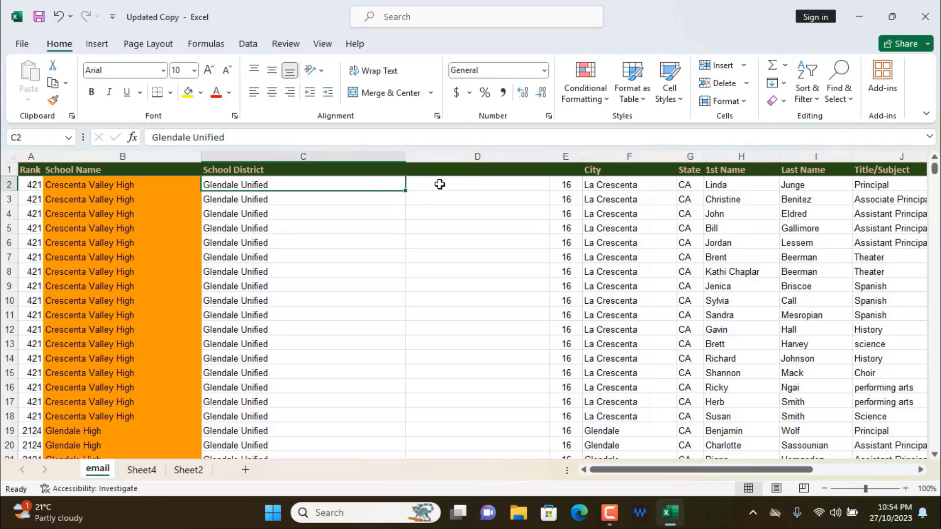
{"action": "left_click", "coordinate": [440, 184]}
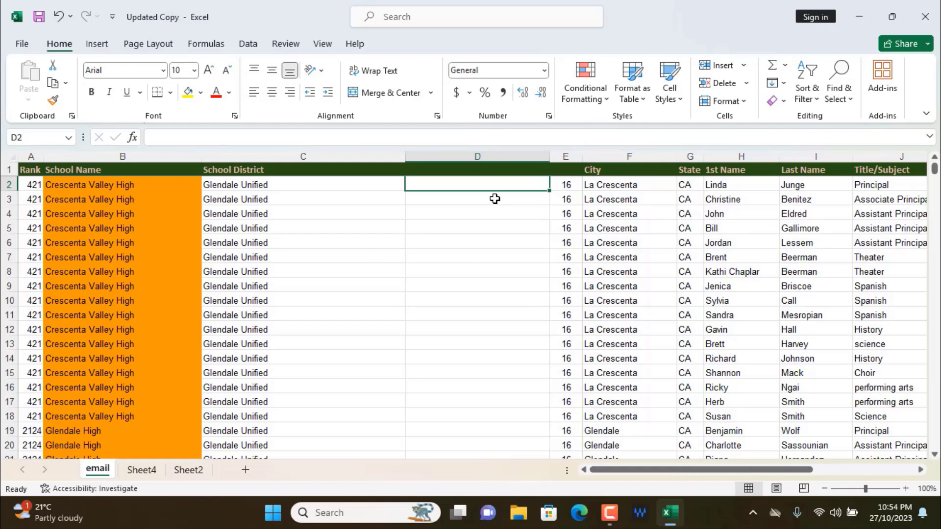
- Enter =LEFT(C2,8) in D2 to return Glendale
{"action": "type", "text": "=LE"}
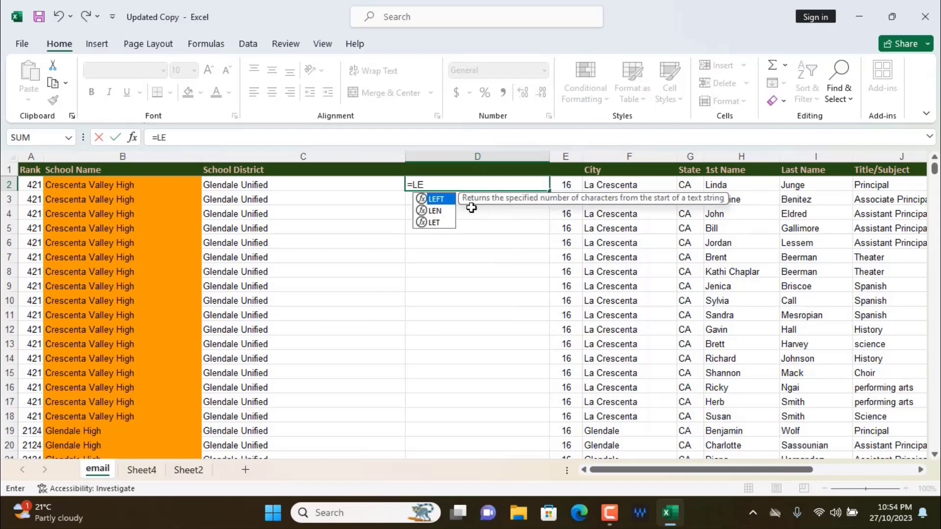
{"action": "double_click", "coordinate": [429, 200]}
{"action": "left_click", "coordinate": [241, 185]}
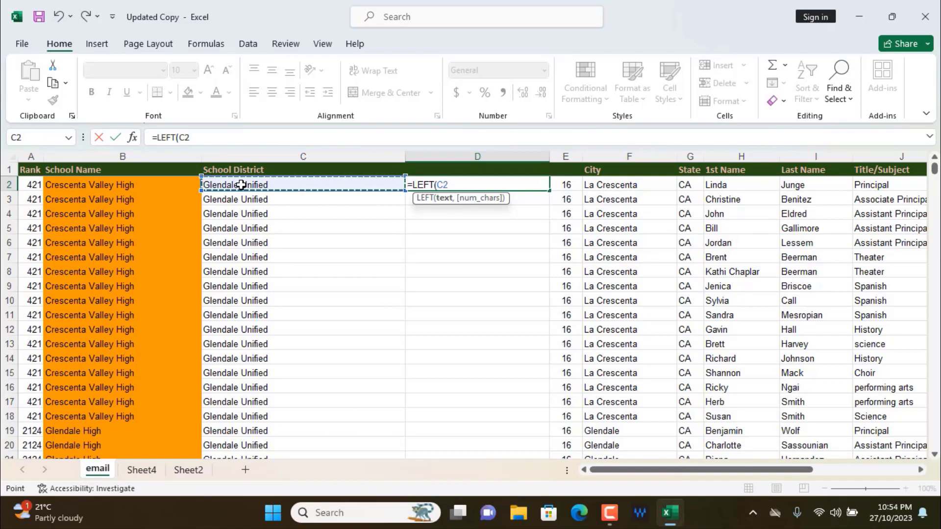
{"action": "type", "text": ",8"}
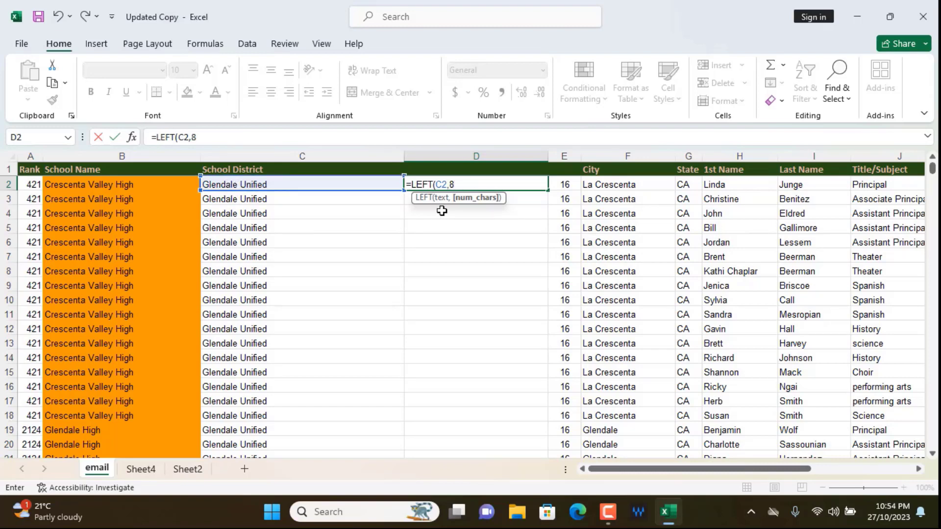
{"action": "type", "text": ")"}
{"action": "key", "text": "Return"}
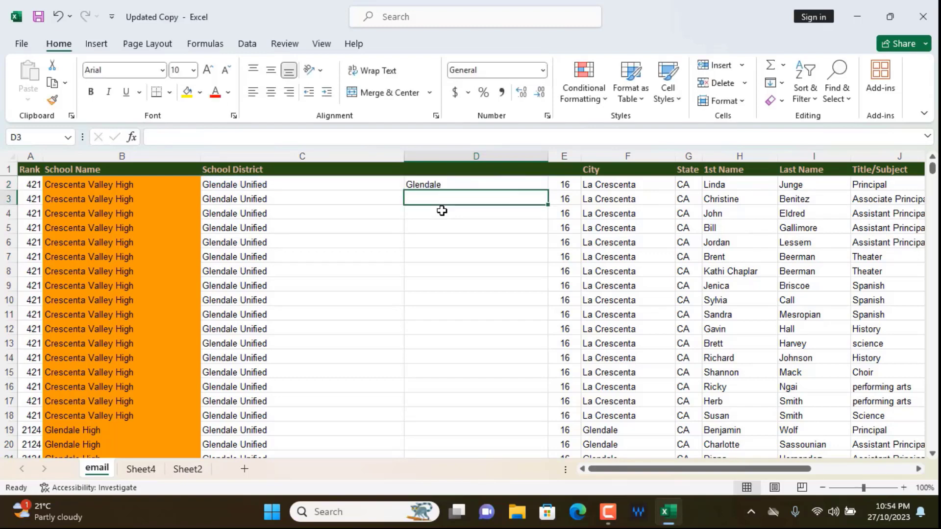
- Copy the LEFT formula down column D to row 55 and autofit the column
{"action": "left_click", "coordinate": [447, 182]}
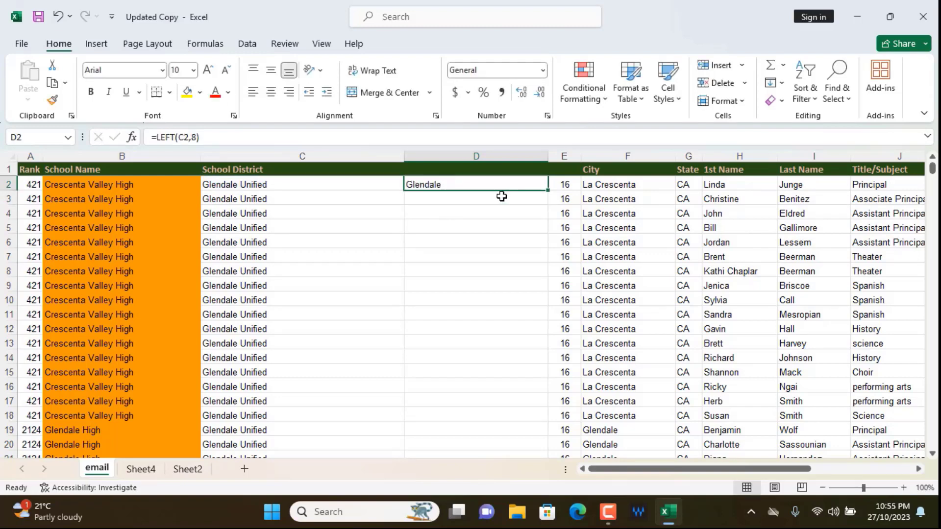
{"action": "left_click_drag", "start_coordinate": [548, 190], "coordinate": [515, 347]}
{"action": "scroll", "coordinate": [543, 326], "scroll_direction": "up", "scroll_amount": 8}
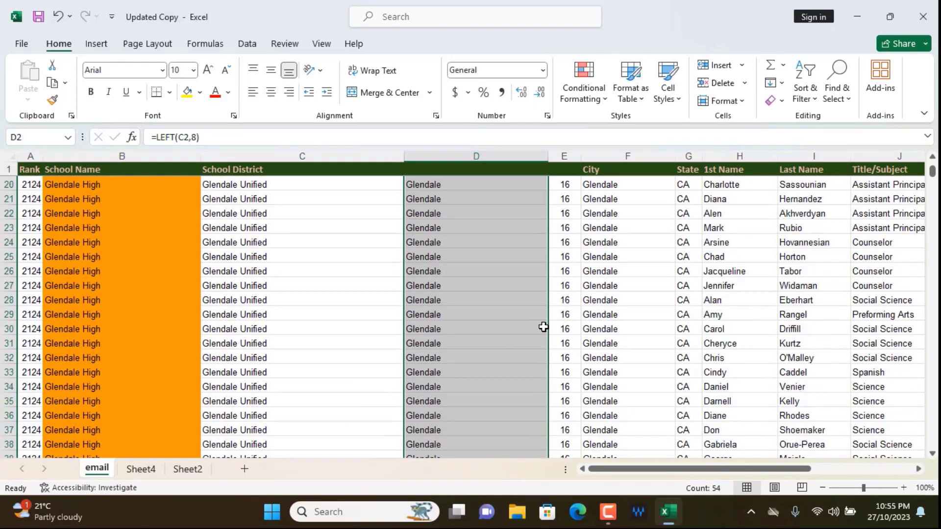
{"action": "scroll", "coordinate": [543, 327], "scroll_direction": "up", "scroll_amount": 6}
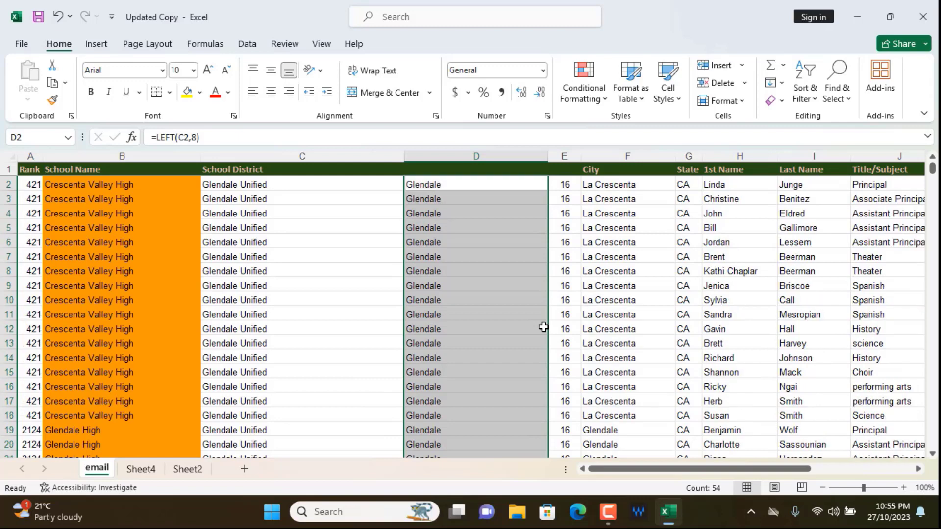
{"action": "double_click", "coordinate": [548, 157]}
- Insert a wider blank column E and start a formula in E2
{"action": "right_click", "coordinate": [468, 154]}
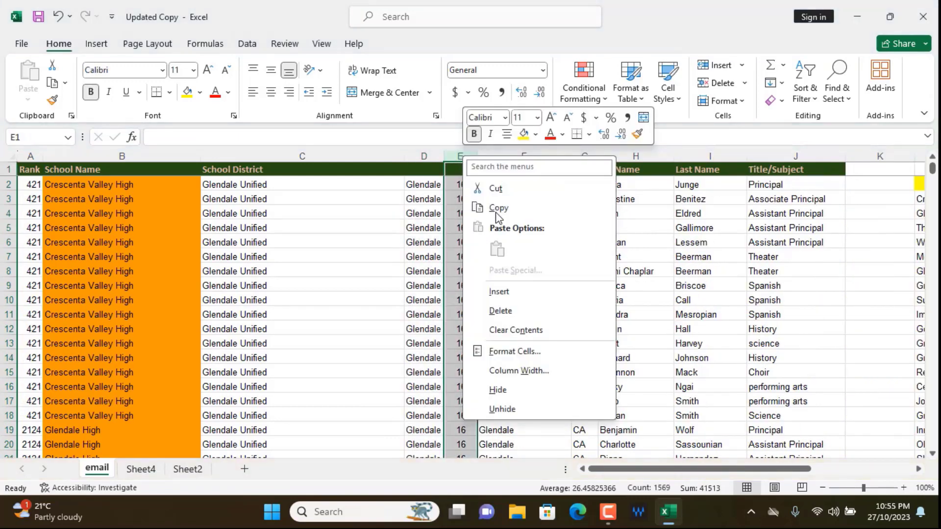
{"action": "left_click", "coordinate": [483, 291]}
{"action": "left_click", "coordinate": [563, 256]}
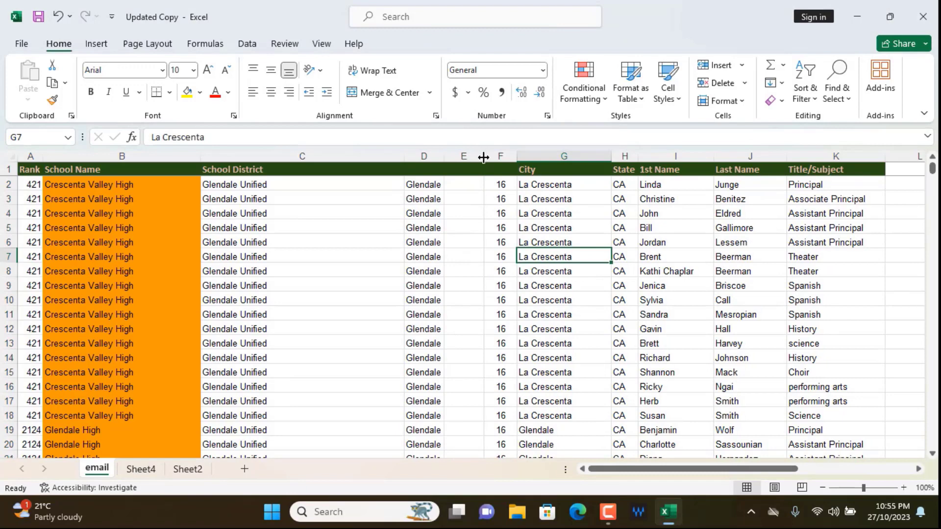
{"action": "left_click_drag", "start_coordinate": [483, 156], "coordinate": [522, 156]}
{"action": "left_click", "coordinate": [462, 184]}
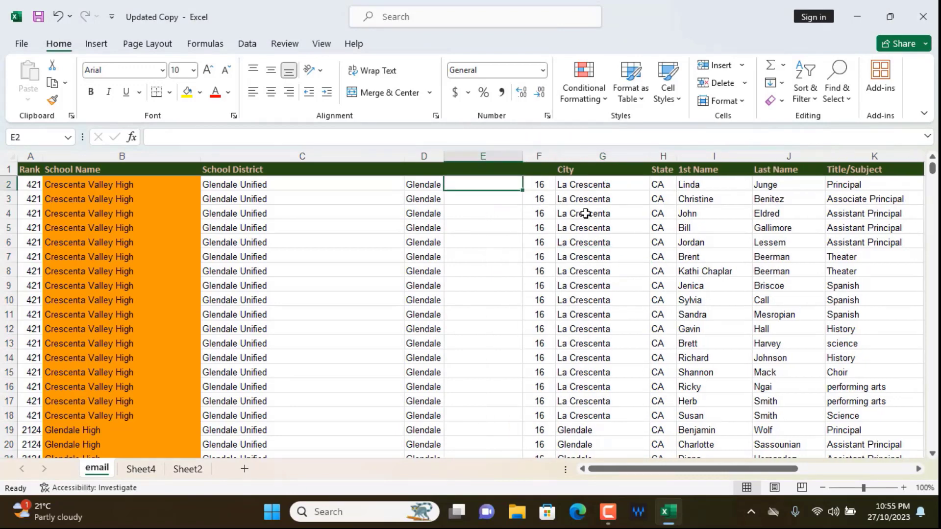
{"action": "type", "text": "="}
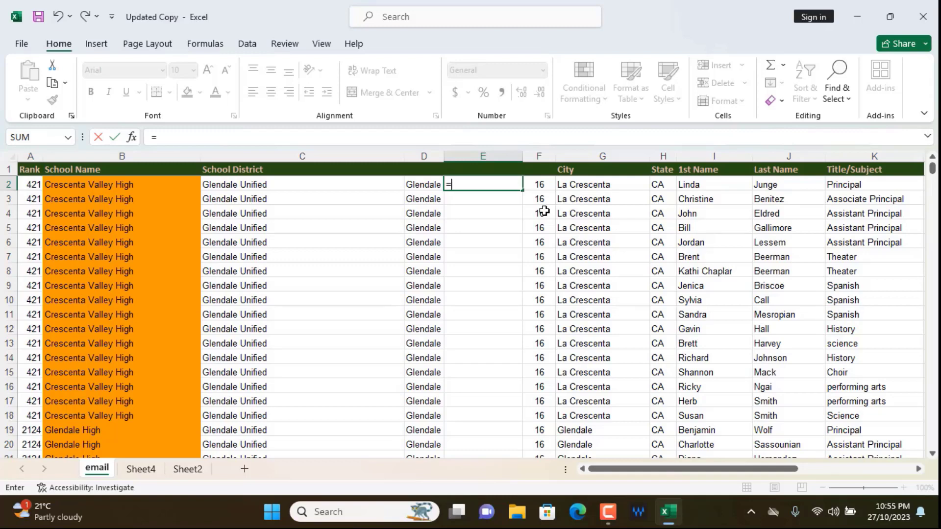
- Enter =RIGHT(C2,7) in E2 to return Unified
{"action": "type", "text": "RI"}
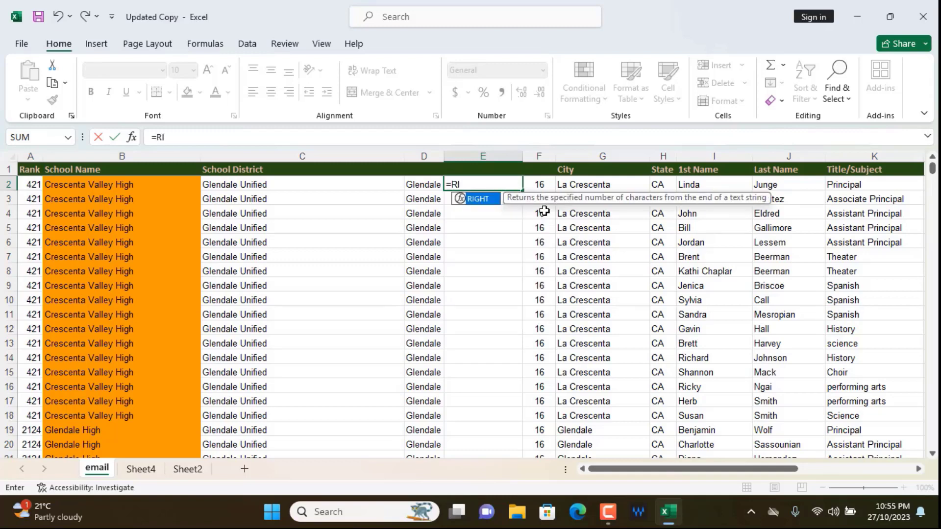
{"action": "double_click", "coordinate": [475, 199]}
{"action": "left_click", "coordinate": [249, 185]}
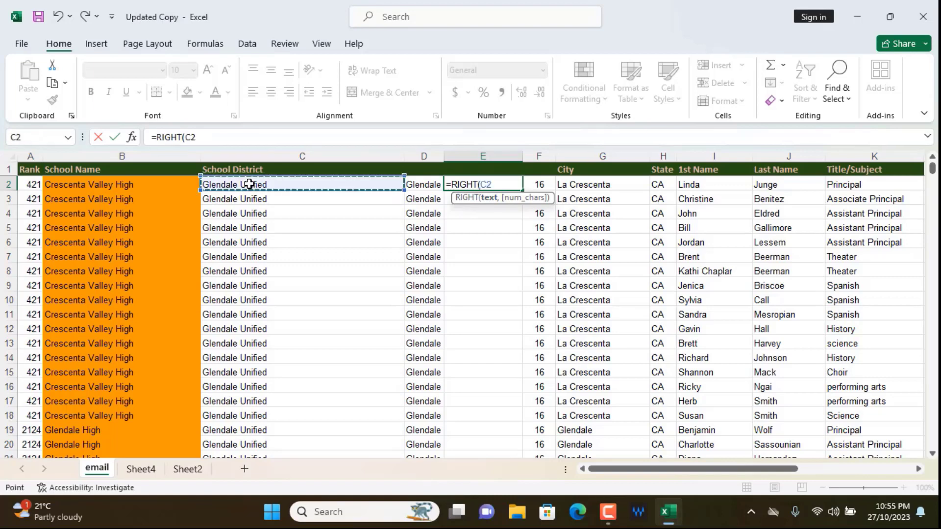
{"action": "type", "text": ",7"}
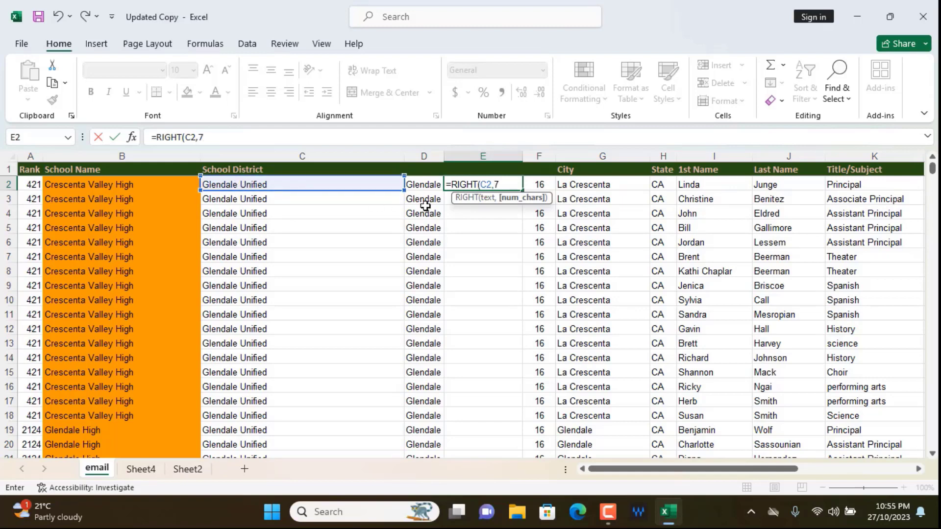
{"action": "type", "text": ")"}
{"action": "key", "text": "Return"}
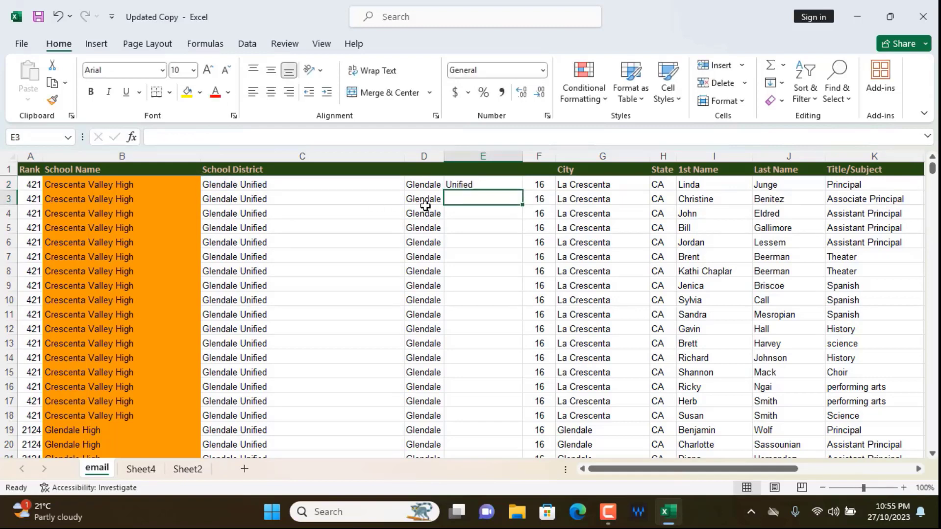
- Autofit column E, copy the RIGHT formula down to row 55, and resize the column
{"action": "left_click", "coordinate": [492, 183]}
{"action": "double_click", "coordinate": [523, 156]}
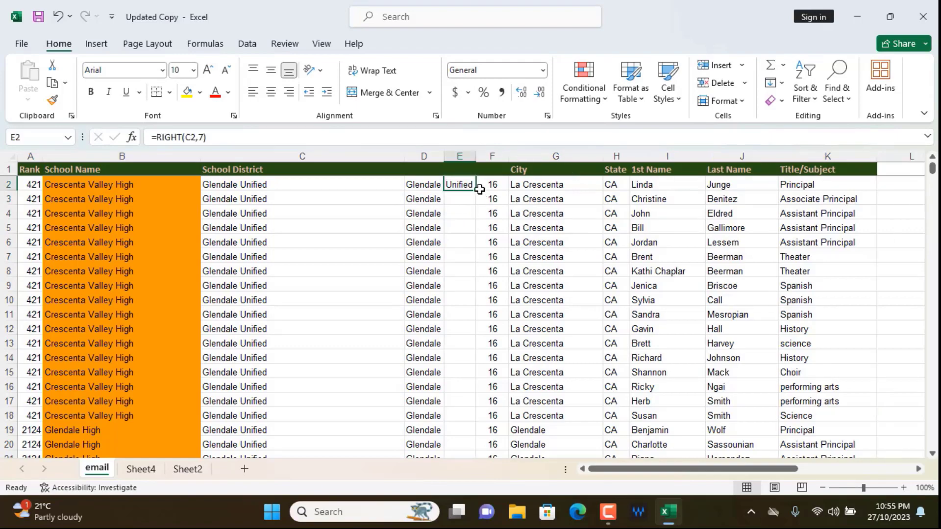
{"action": "left_click_drag", "start_coordinate": [478, 190], "coordinate": [478, 410]}
{"action": "scroll", "coordinate": [510, 353], "scroll_direction": "up", "scroll_amount": 5}
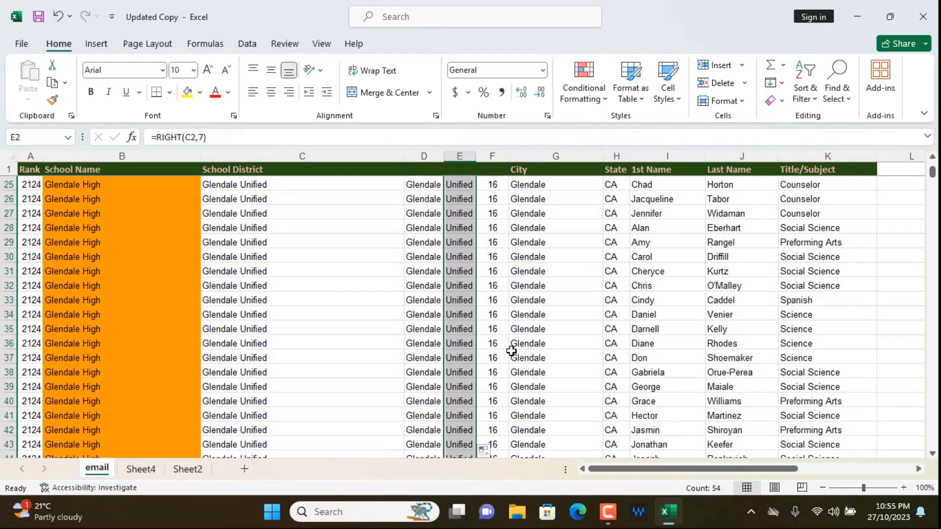
{"action": "scroll", "coordinate": [501, 272], "scroll_direction": "up", "scroll_amount": 8}
{"action": "left_click_drag", "start_coordinate": [476, 156], "coordinate": [451, 157]}
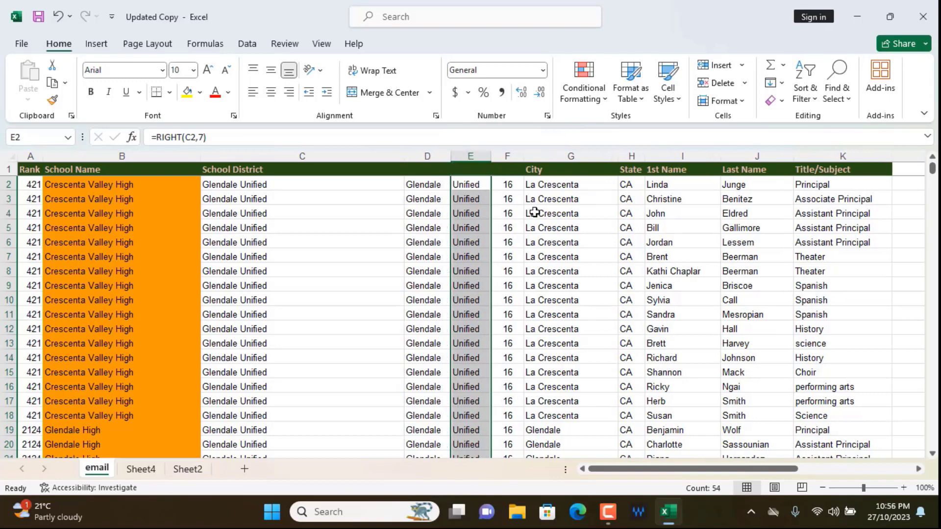